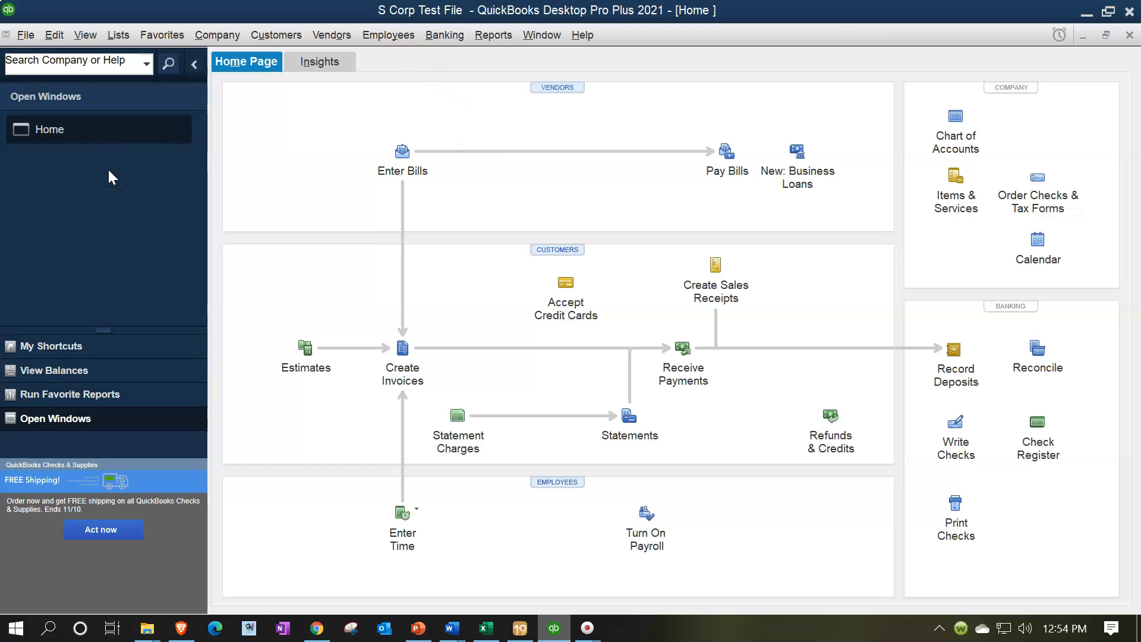
- Display the list of open windows in the QuickBooks company file
{"action": "left_click", "coordinate": [82, 39]}
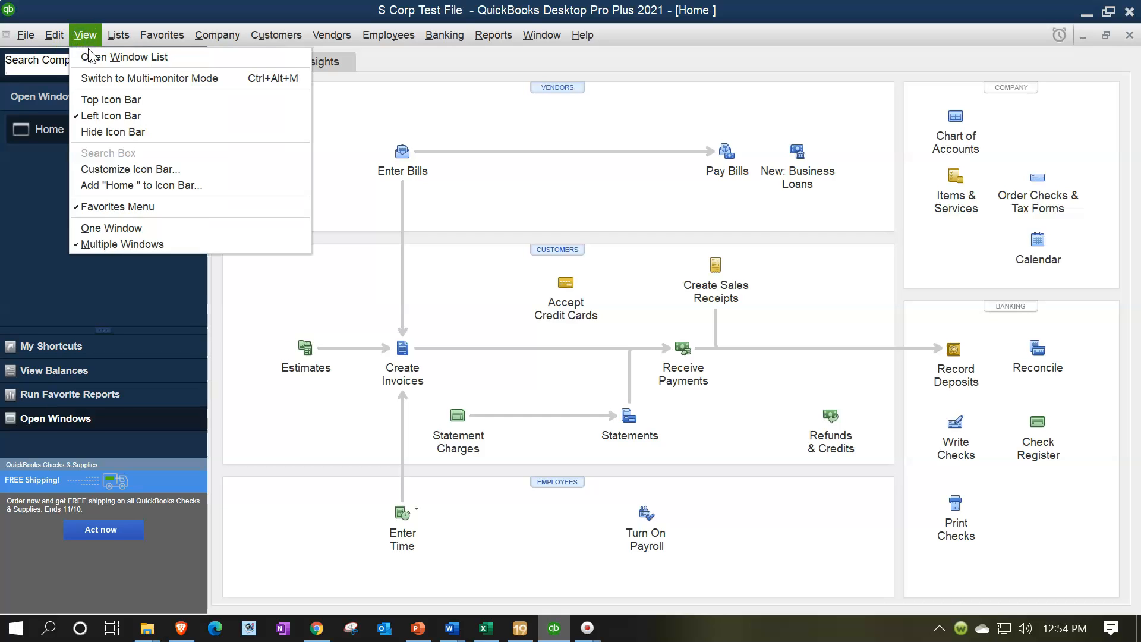
{"action": "left_click", "coordinate": [93, 57]}
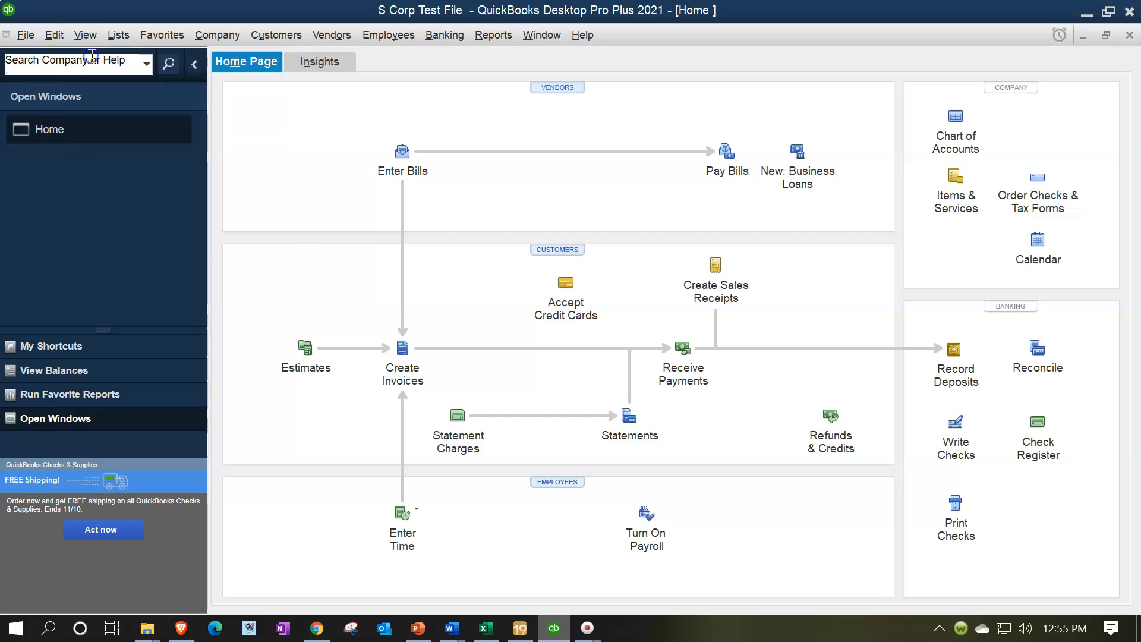
- Minimize QuickBooks and Lacerte to reach the desktop and look at their program shortcuts
{"action": "left_click", "coordinate": [1087, 13]}
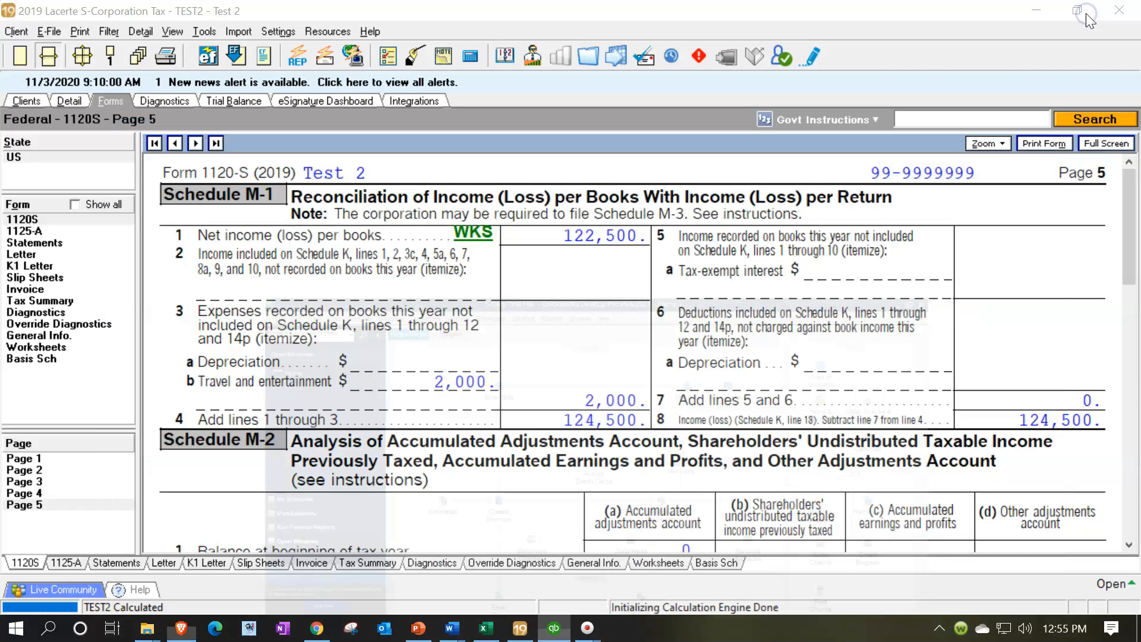
{"action": "left_click", "coordinate": [1035, 9]}
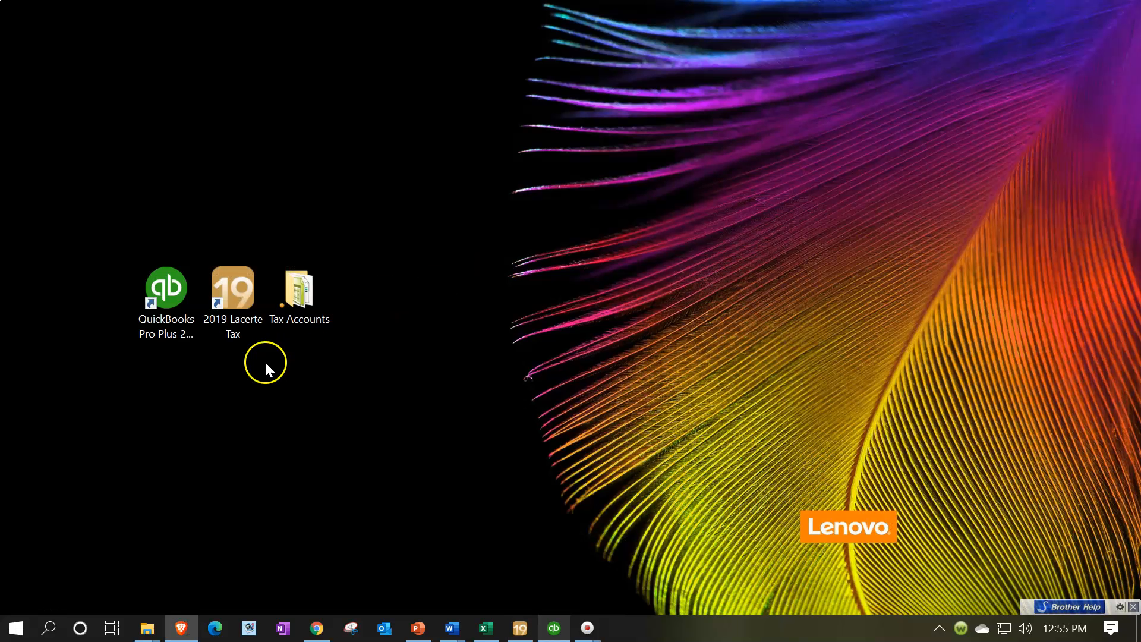
{"action": "double_click", "coordinate": [142, 324]}
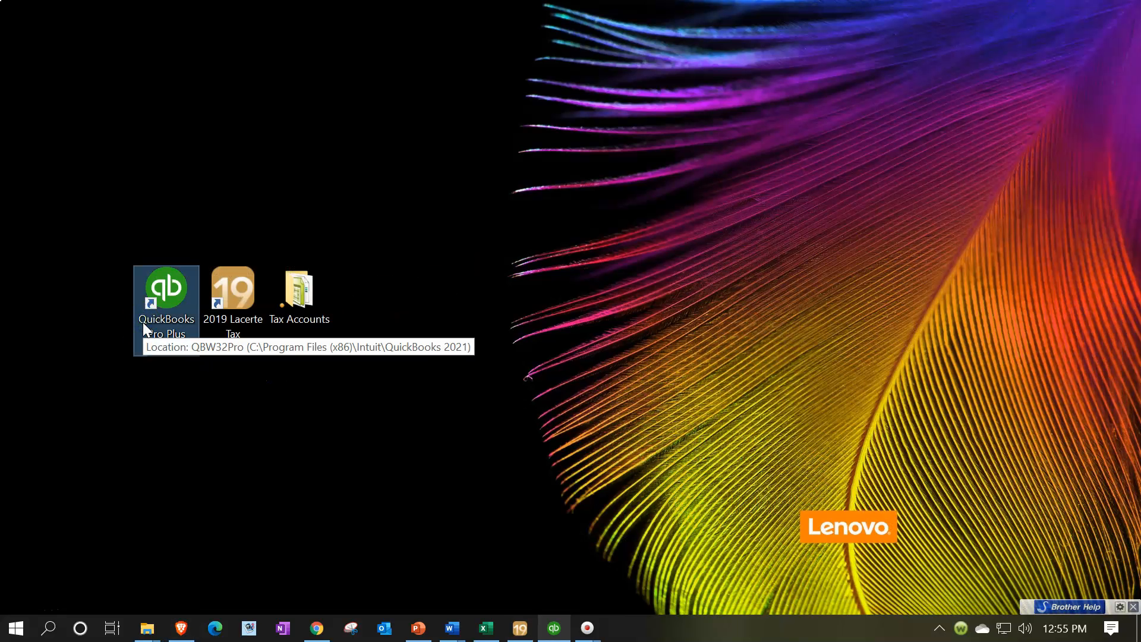
{"action": "left_click", "coordinate": [213, 301]}
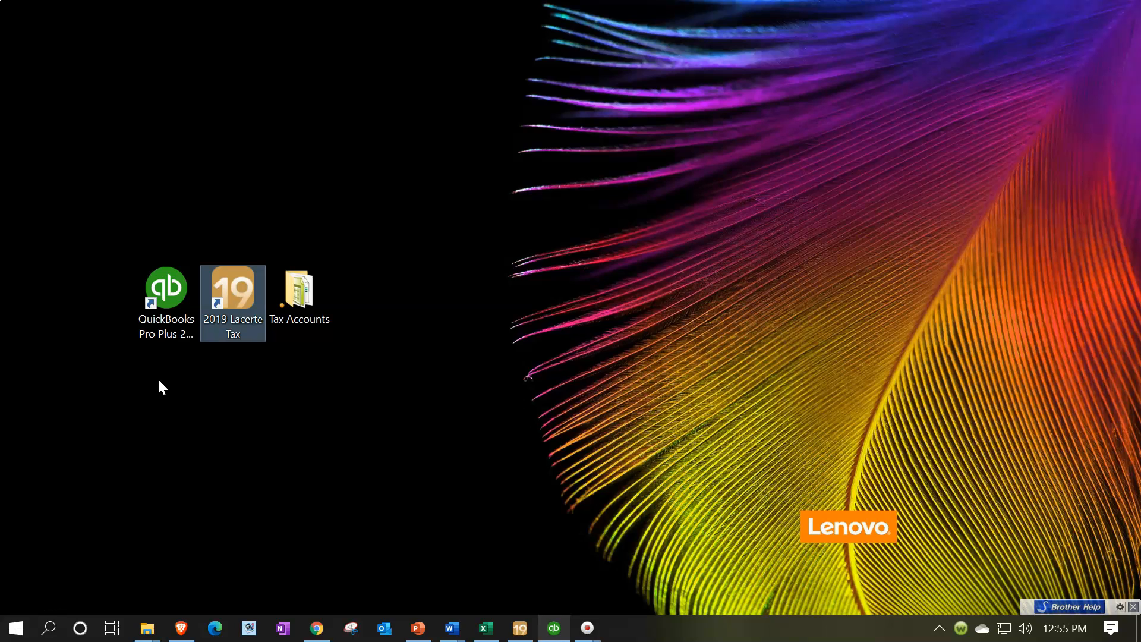
- Switch to Lacerte to review page 1 of Form 1120-S, and bring up the Comp Prob 1 Student Worksheet2.xlsx workbook in Excel
{"action": "left_click", "coordinate": [520, 625]}
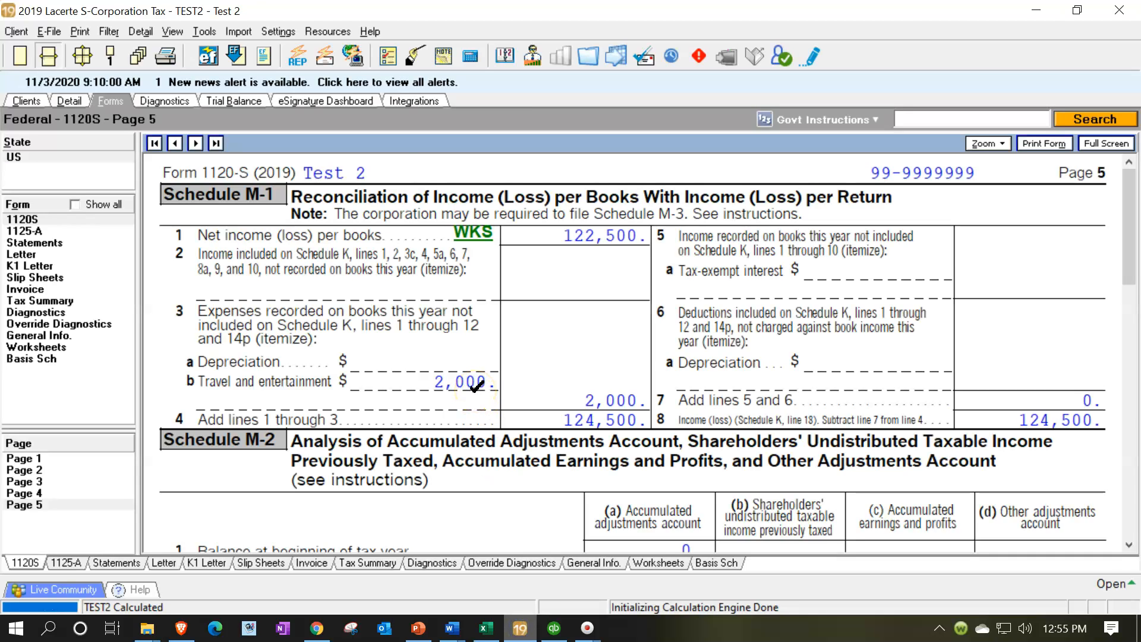
{"action": "scroll", "coordinate": [476, 387], "scroll_direction": "up", "scroll_amount": 8}
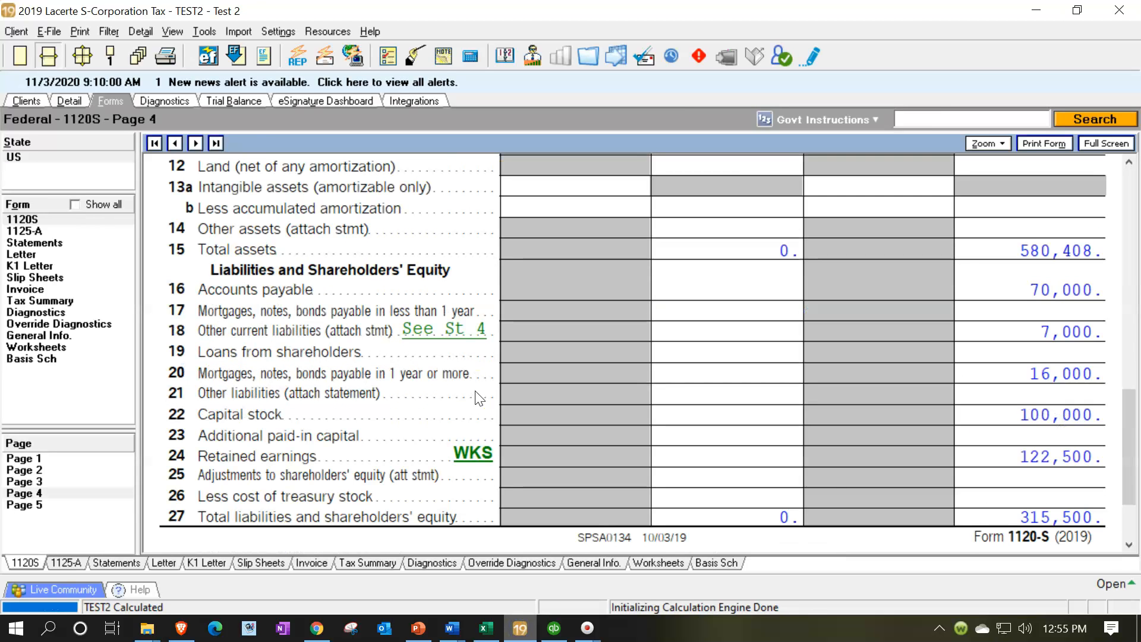
{"action": "left_click", "coordinate": [82, 457]}
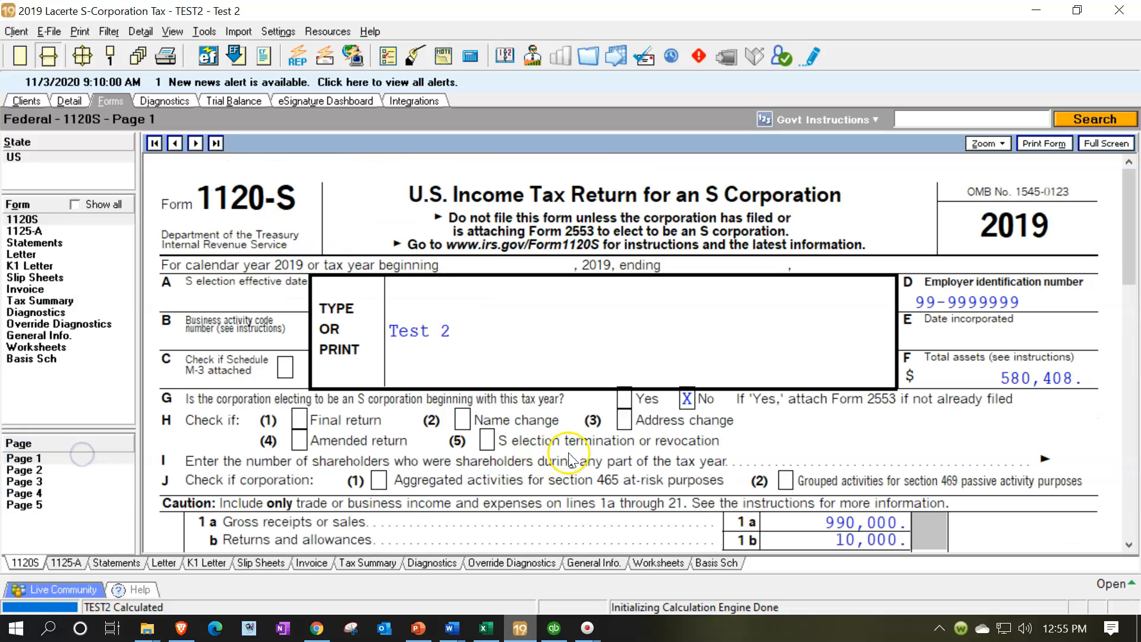
{"action": "scroll", "coordinate": [571, 459], "scroll_direction": "down", "scroll_amount": 9}
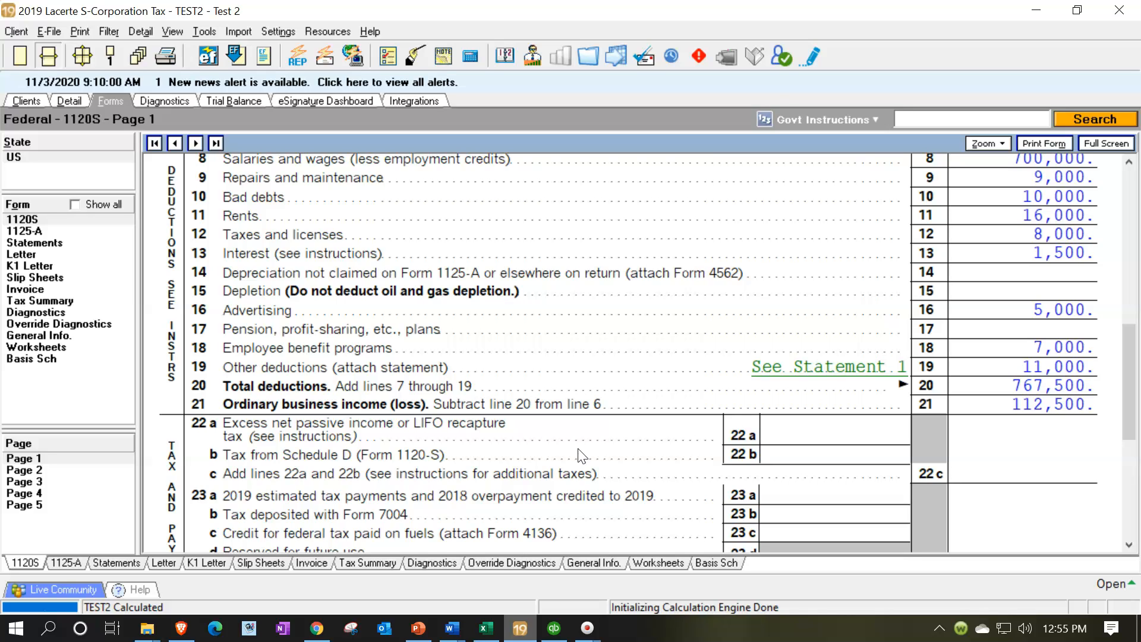
{"action": "left_click", "coordinate": [486, 627]}
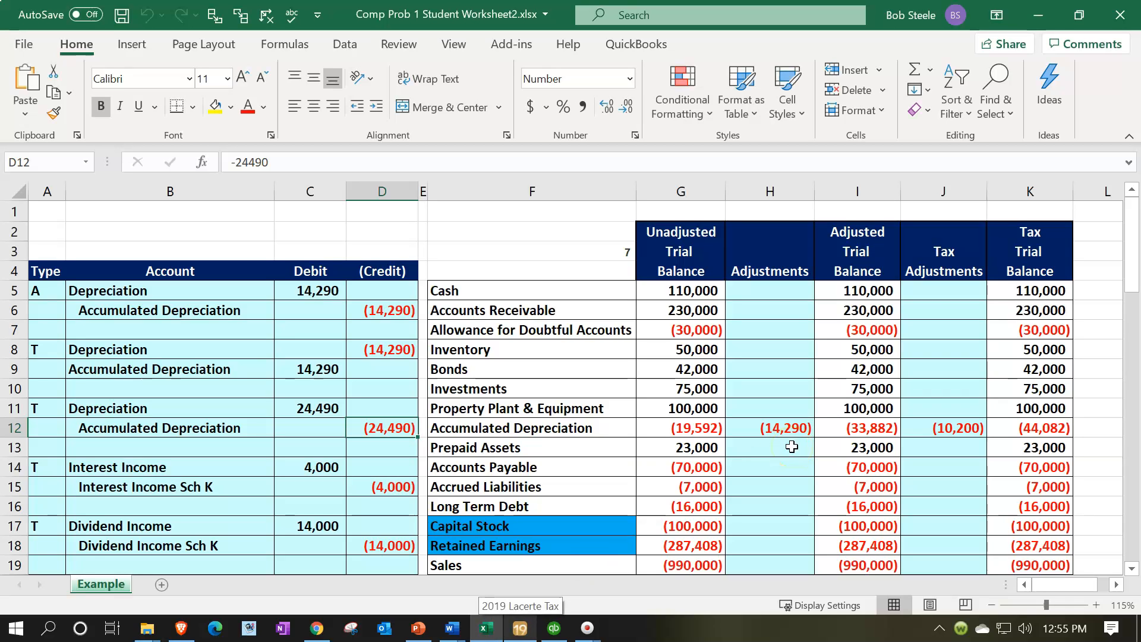
- Switch to QuickBooks and open the standard Profit & Loss report from the company and financial reports
{"action": "left_click", "coordinate": [559, 637]}
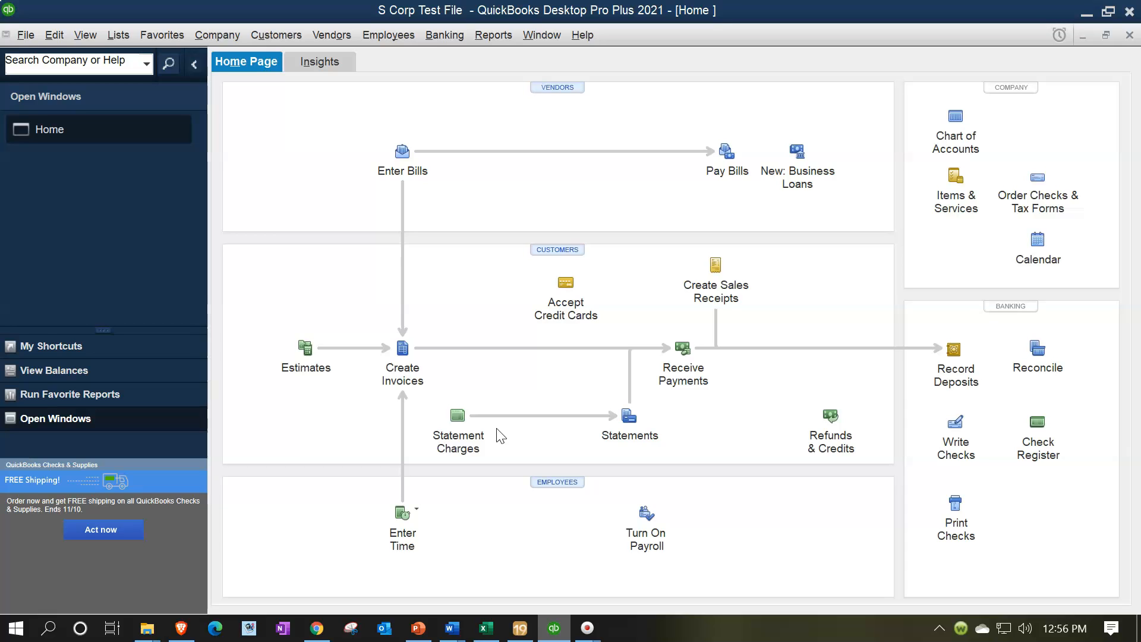
{"action": "left_click", "coordinate": [494, 35]}
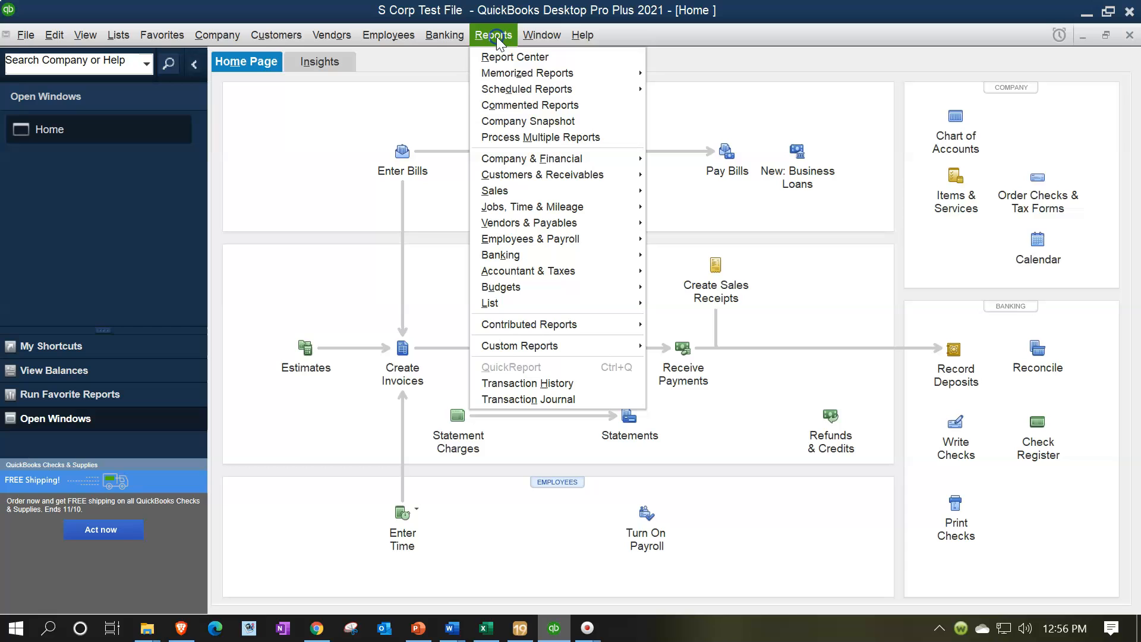
{"action": "left_click", "coordinate": [559, 158]}
{"action": "left_click", "coordinate": [681, 157]}
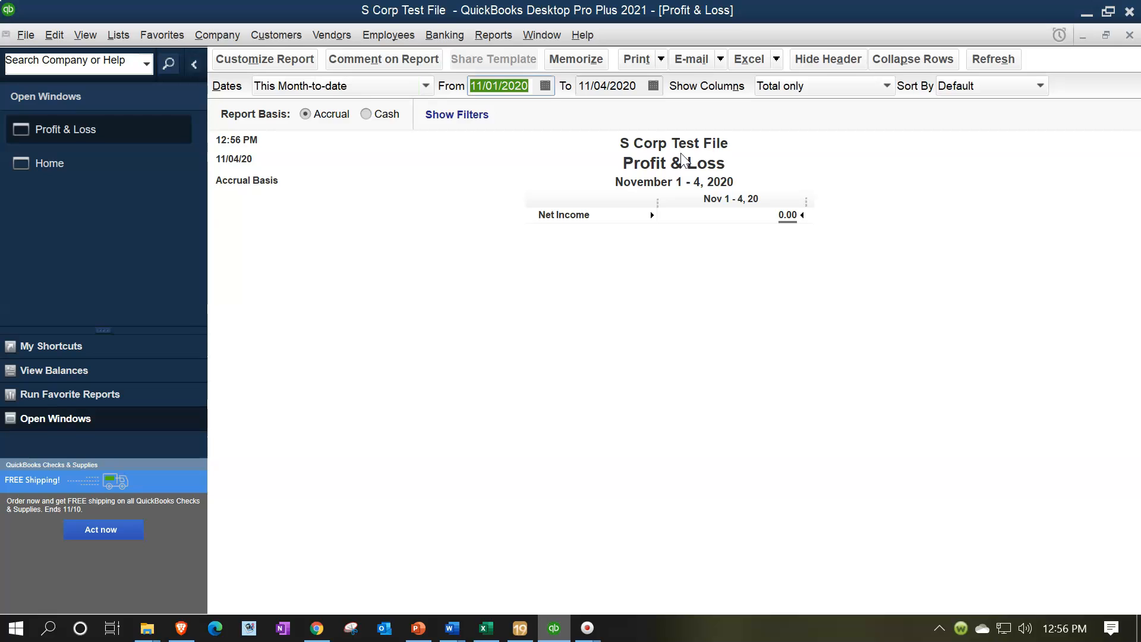
- Set the Profit & Loss date range to 01/01/2019 through 12/31/2019 and review the report down to Net Income
{"action": "type", "text": "01"}
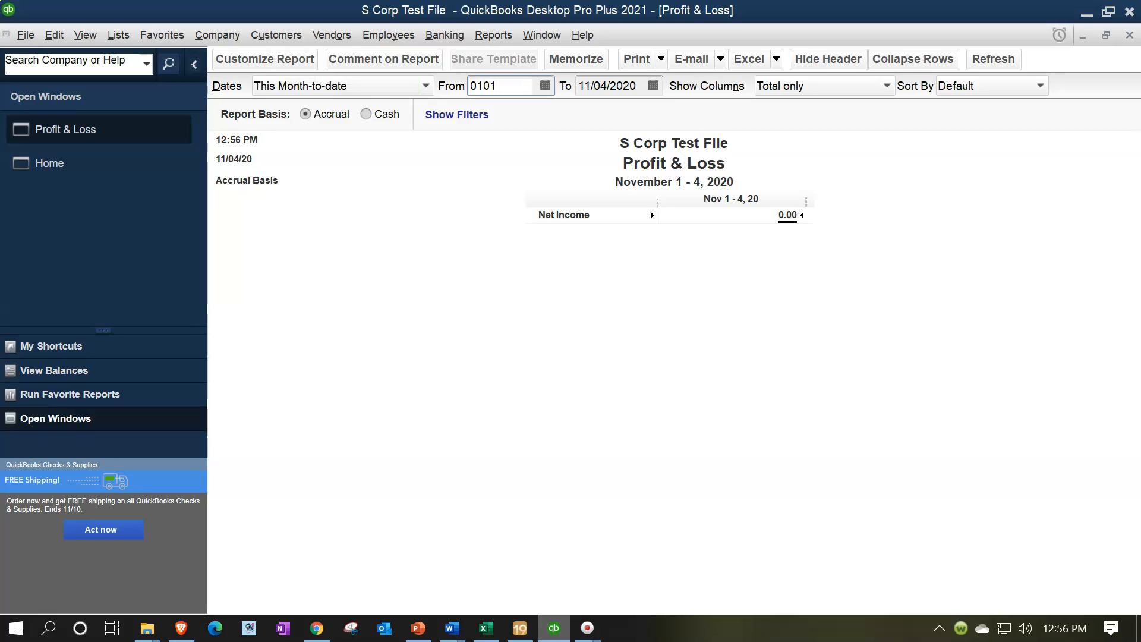
{"action": "type", "text": "/01/2019"}
{"action": "key", "text": "Tab"}
{"action": "type", "text": "1231119"}
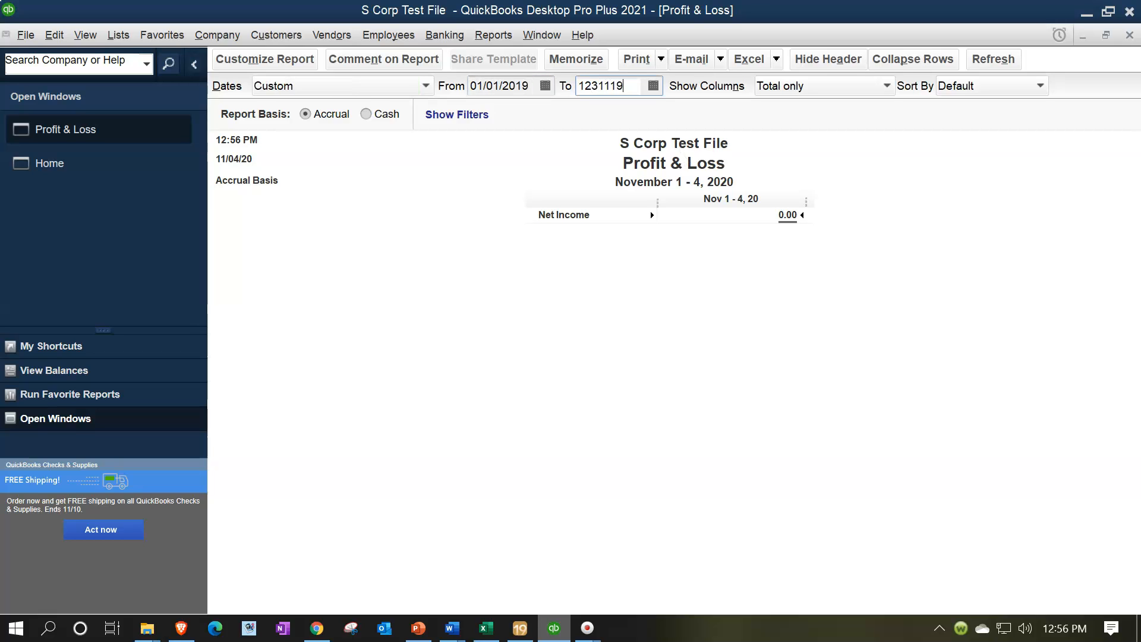
{"action": "key", "text": "Tab"}
{"action": "left_click", "coordinate": [570, 364]}
{"action": "type", "text": "123119"}
{"action": "key", "text": "Tab"}
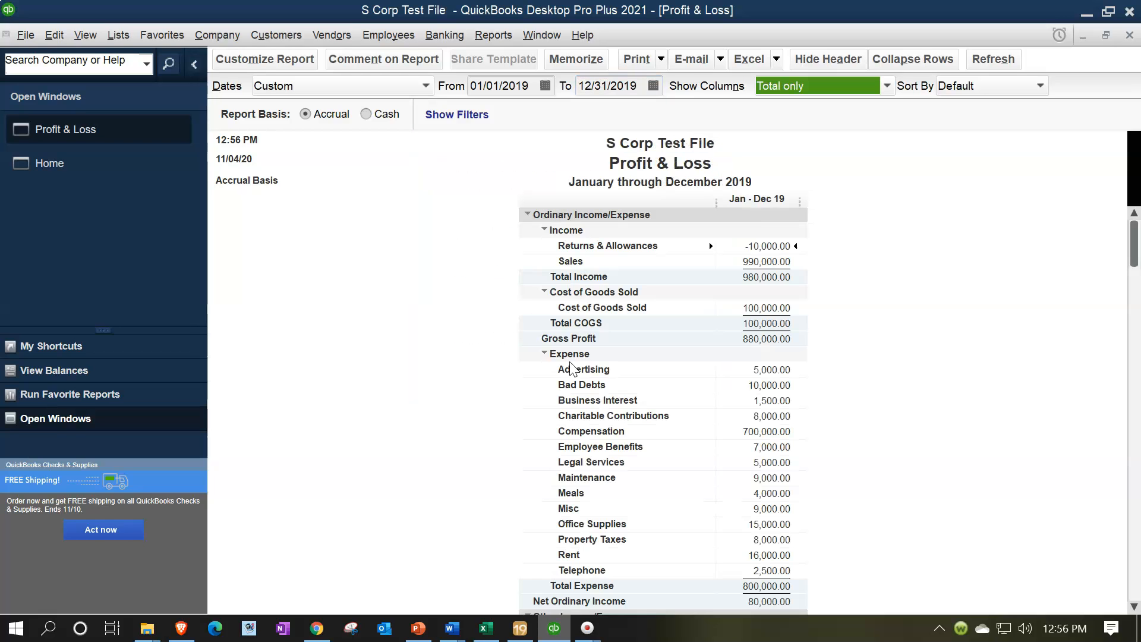
{"action": "scroll", "coordinate": [630, 517], "scroll_direction": "down", "scroll_amount": 3}
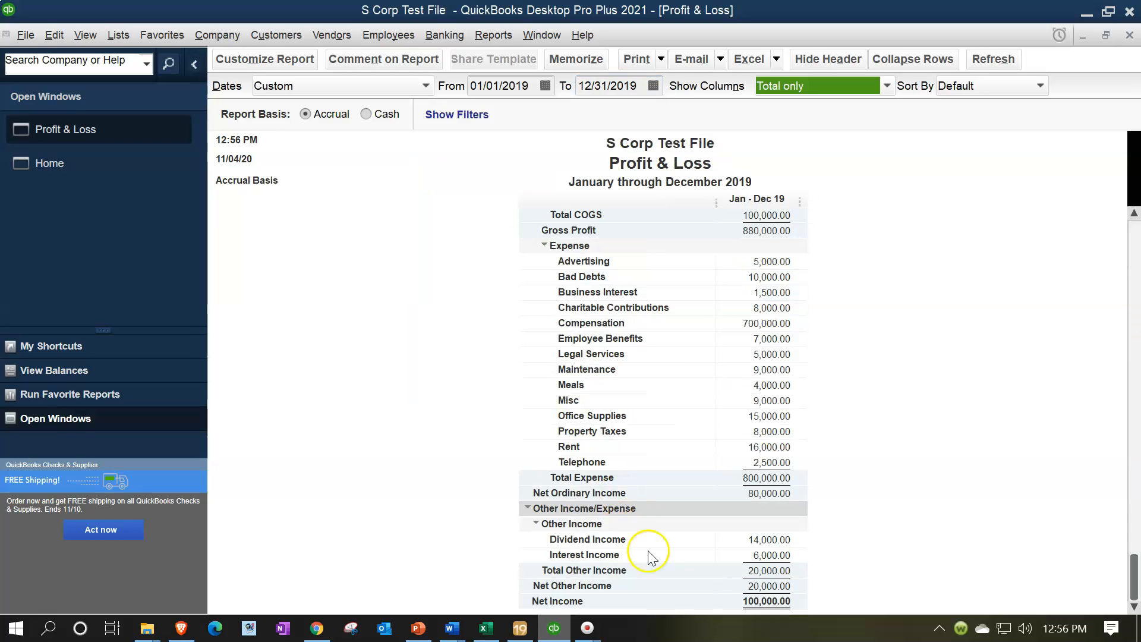
{"action": "left_click", "coordinate": [774, 603]}
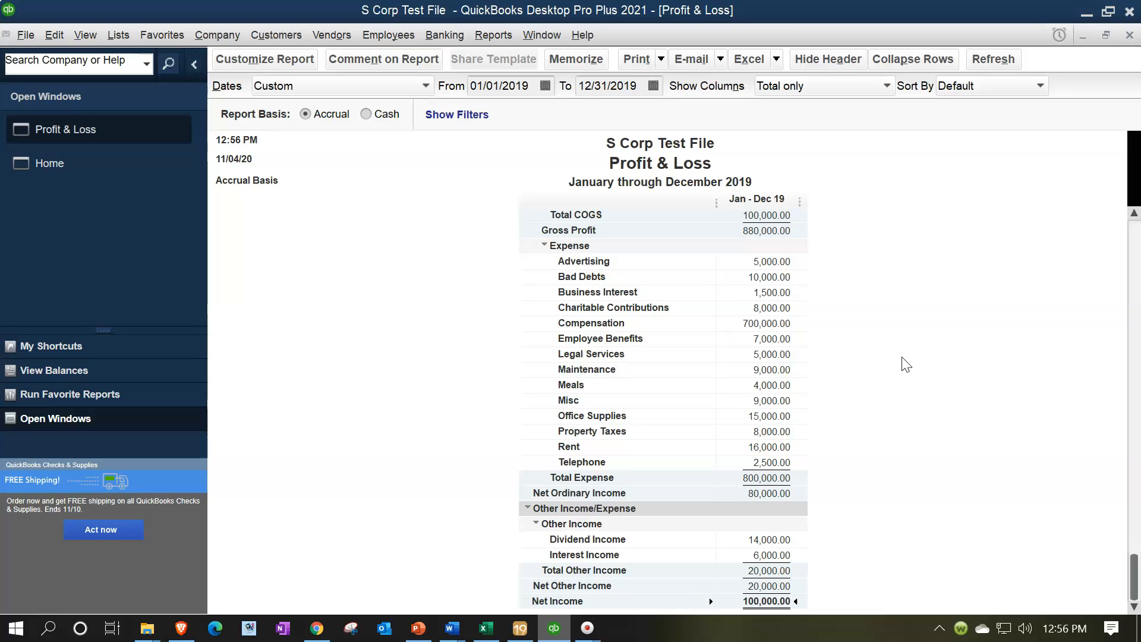
{"action": "scroll", "coordinate": [906, 364], "scroll_direction": "up", "scroll_amount": 3}
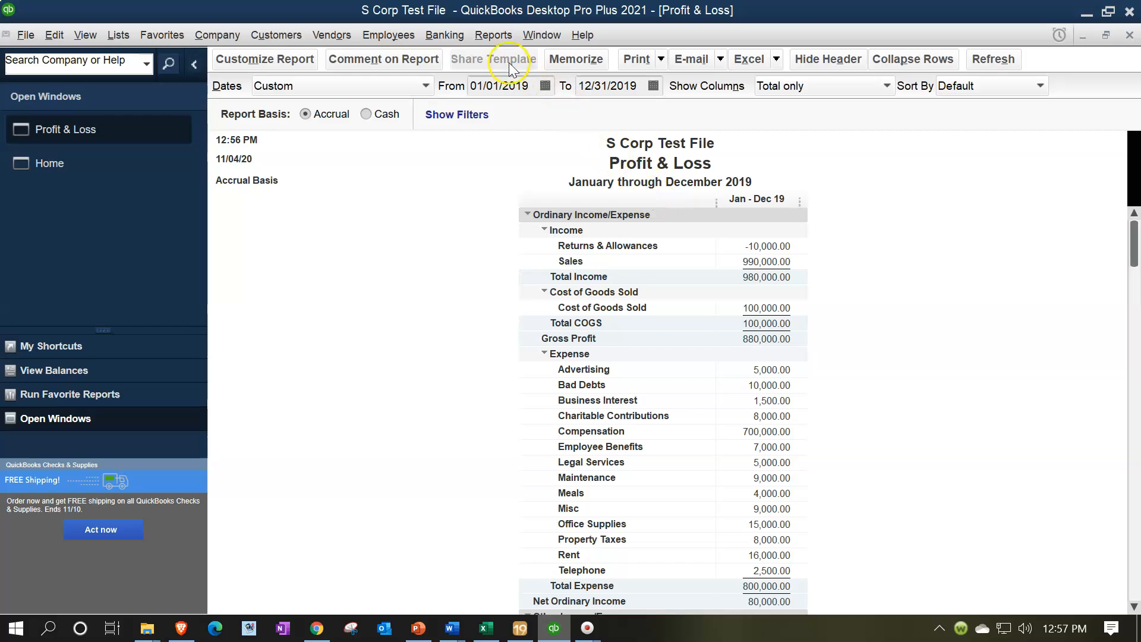
- Open the Trial Balance report from the accountant reports and set its date range to 01/01/2019 through 12/31/2019
{"action": "left_click", "coordinate": [493, 35]}
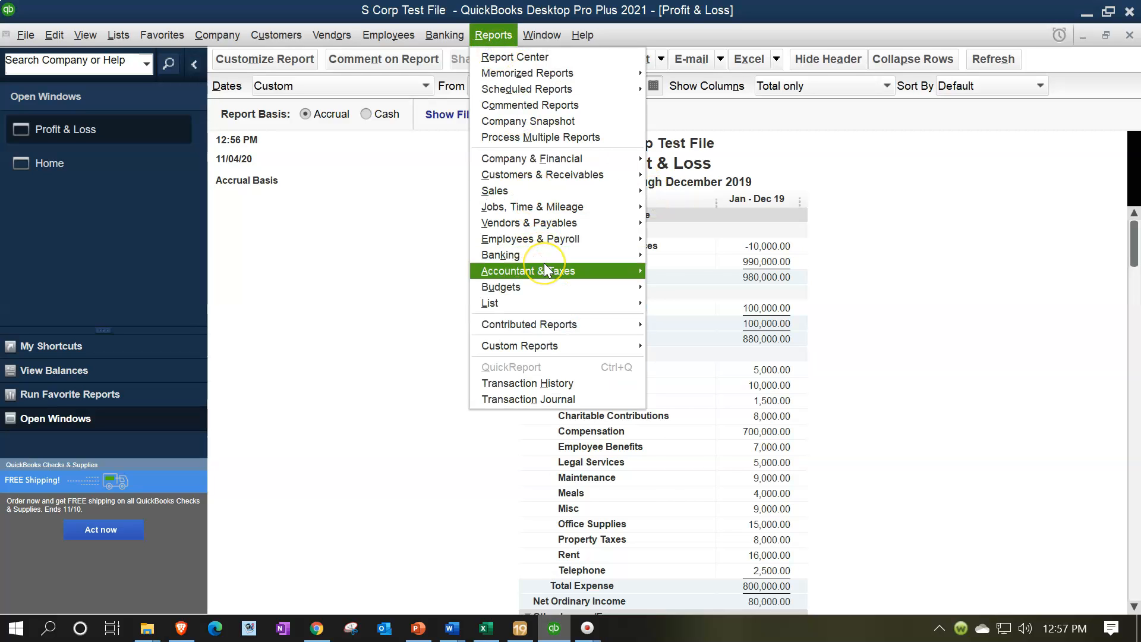
{"action": "mouse_move", "coordinate": [562, 271]}
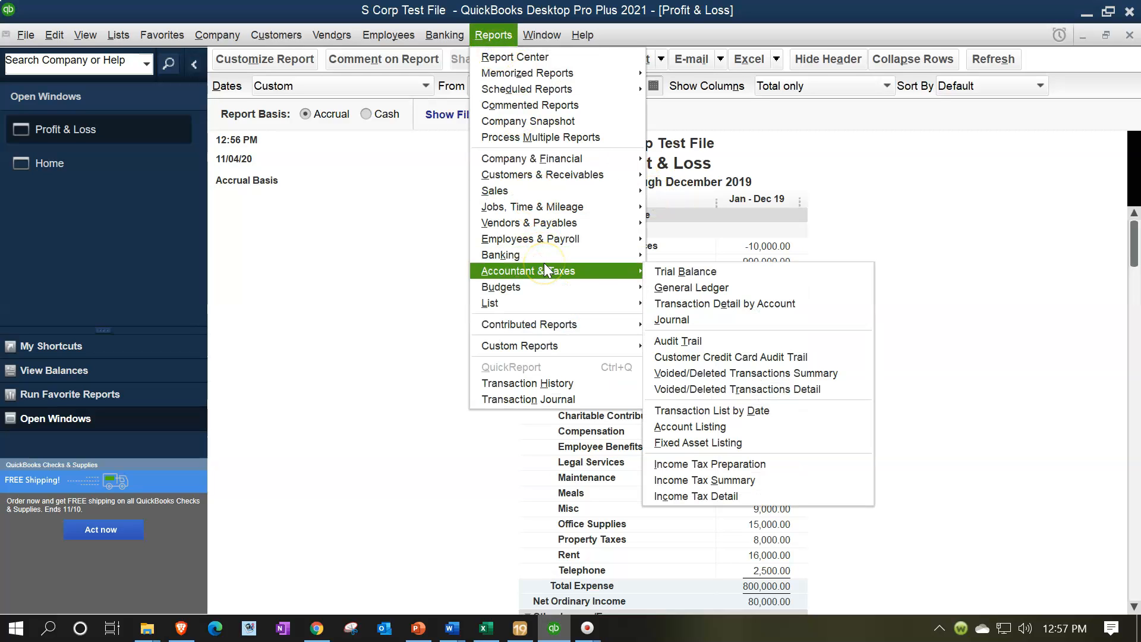
{"action": "left_click", "coordinate": [672, 273]}
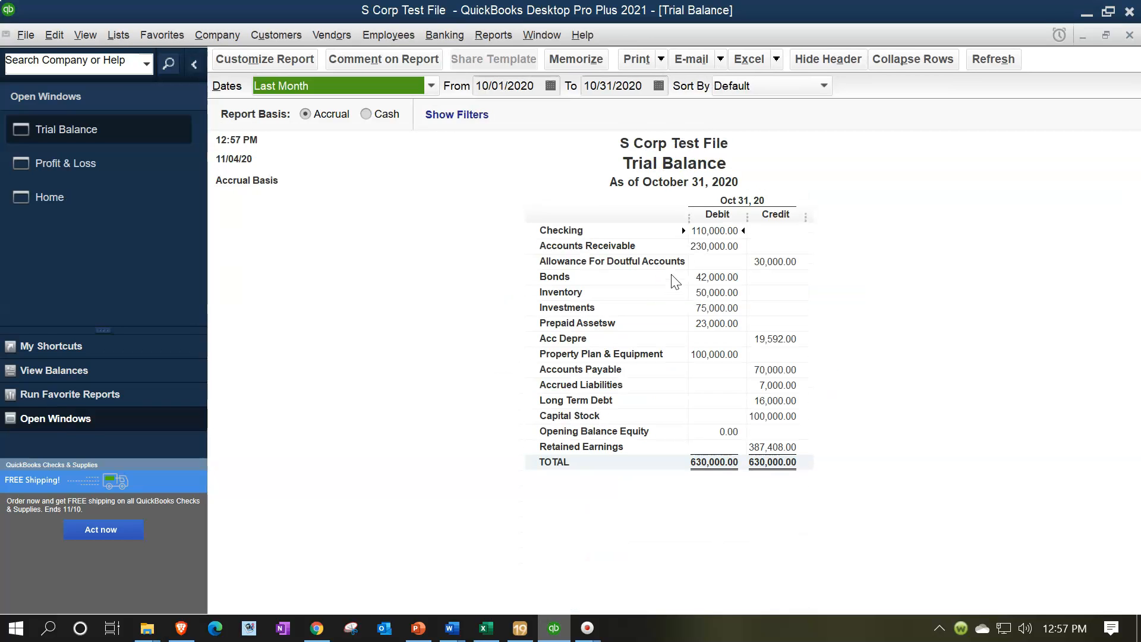
{"action": "key", "text": "Tab"}
{"action": "type", "text": "010119"}
{"action": "key", "text": "Tab"}
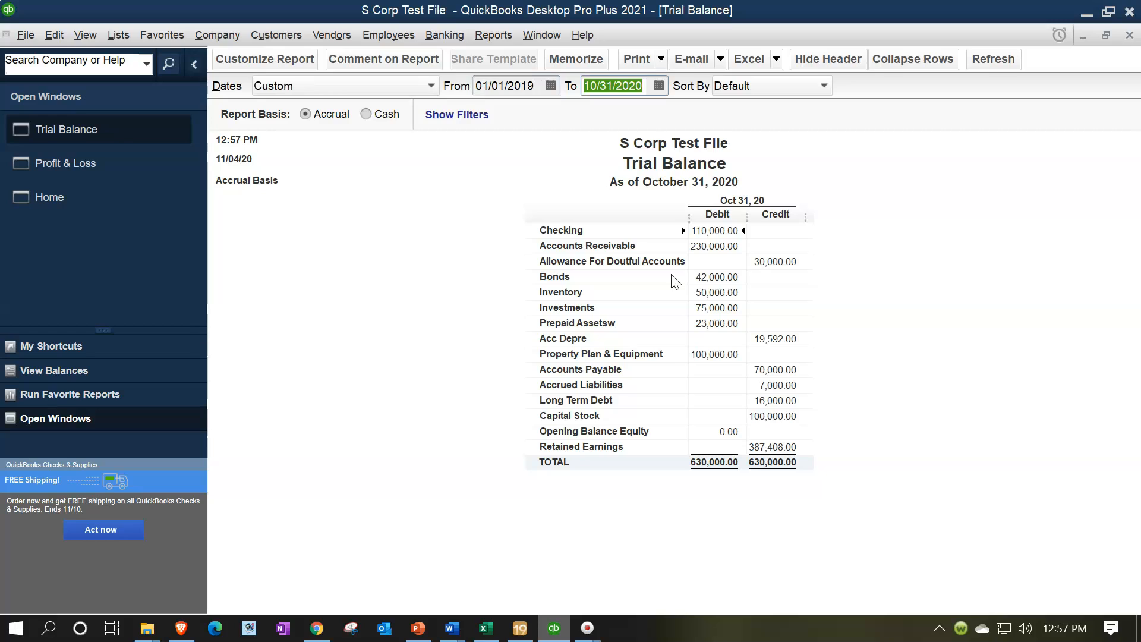
{"action": "type", "text": "123119"}
{"action": "key", "text": "Tab"}
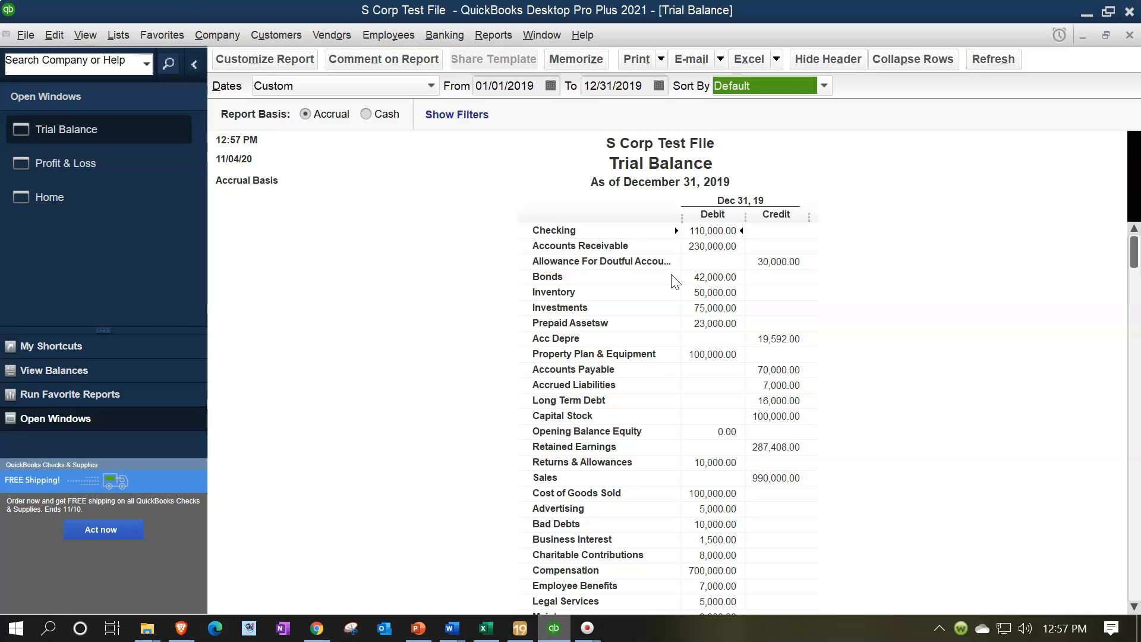
- Export the Trial Balance report to a new worksheet in a new Excel workbook
{"action": "left_click", "coordinate": [775, 59]}
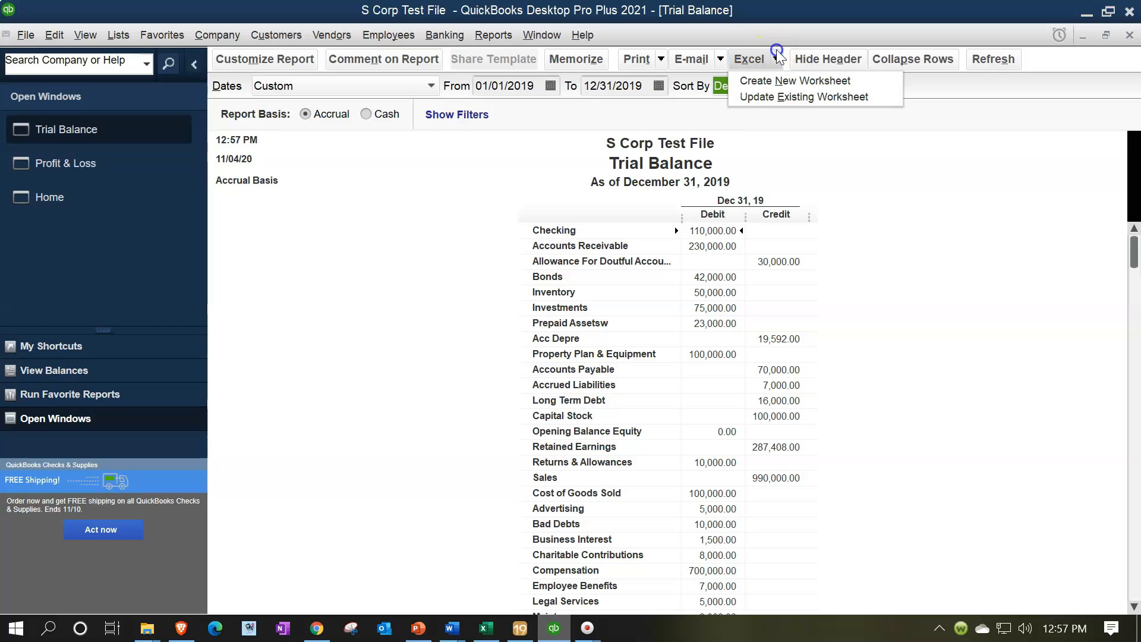
{"action": "left_click", "coordinate": [770, 81]}
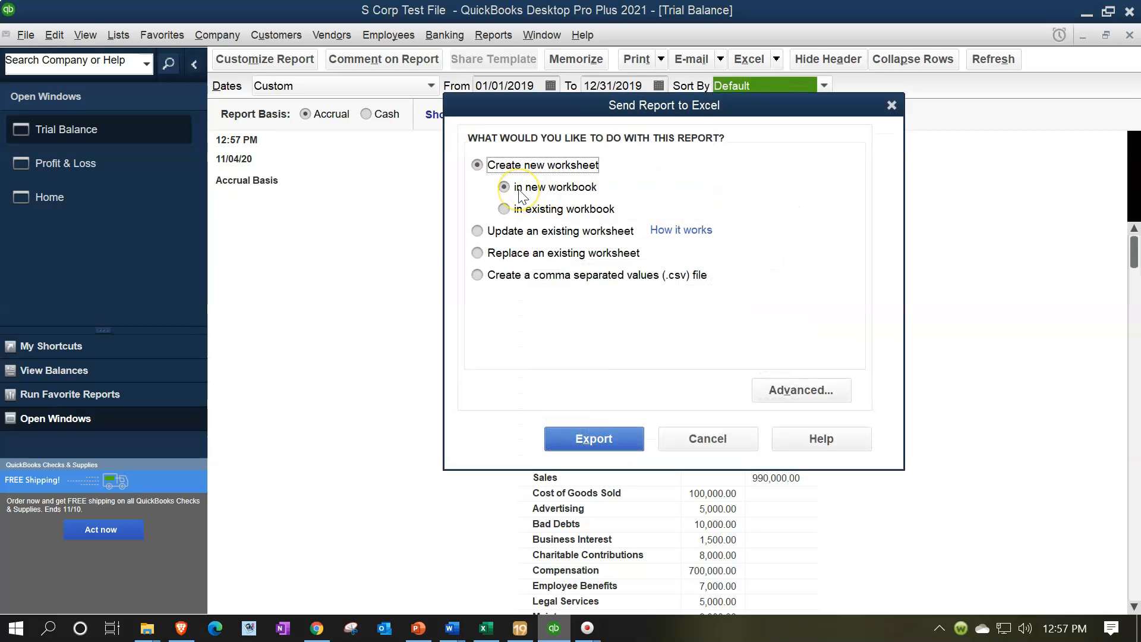
{"action": "left_click", "coordinate": [595, 440]}
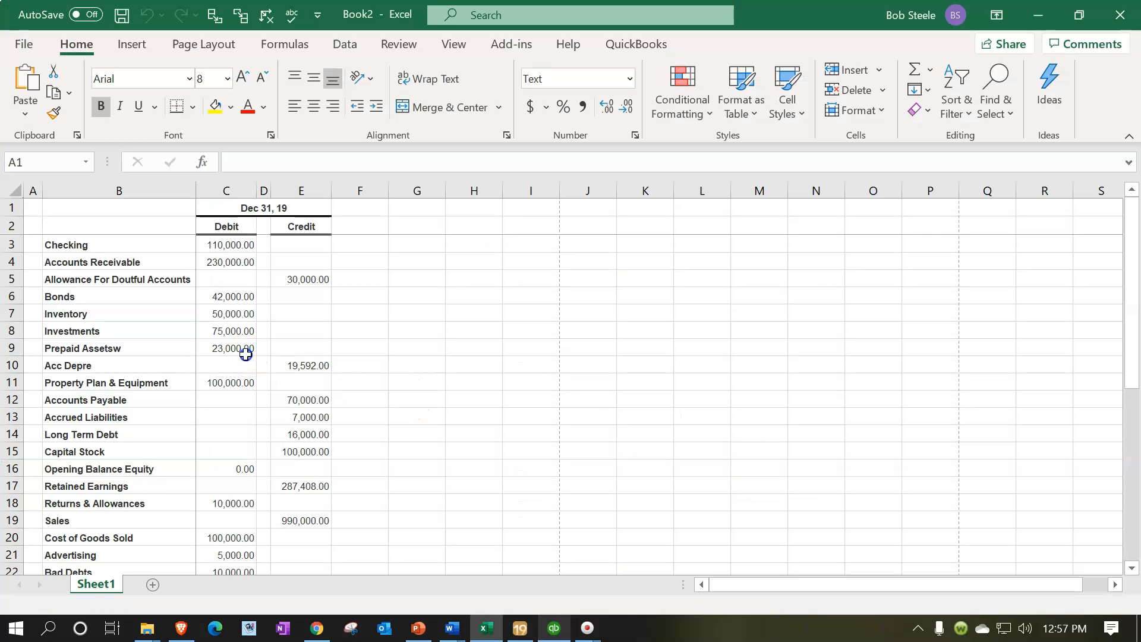
{"action": "left_click", "coordinate": [246, 354]}
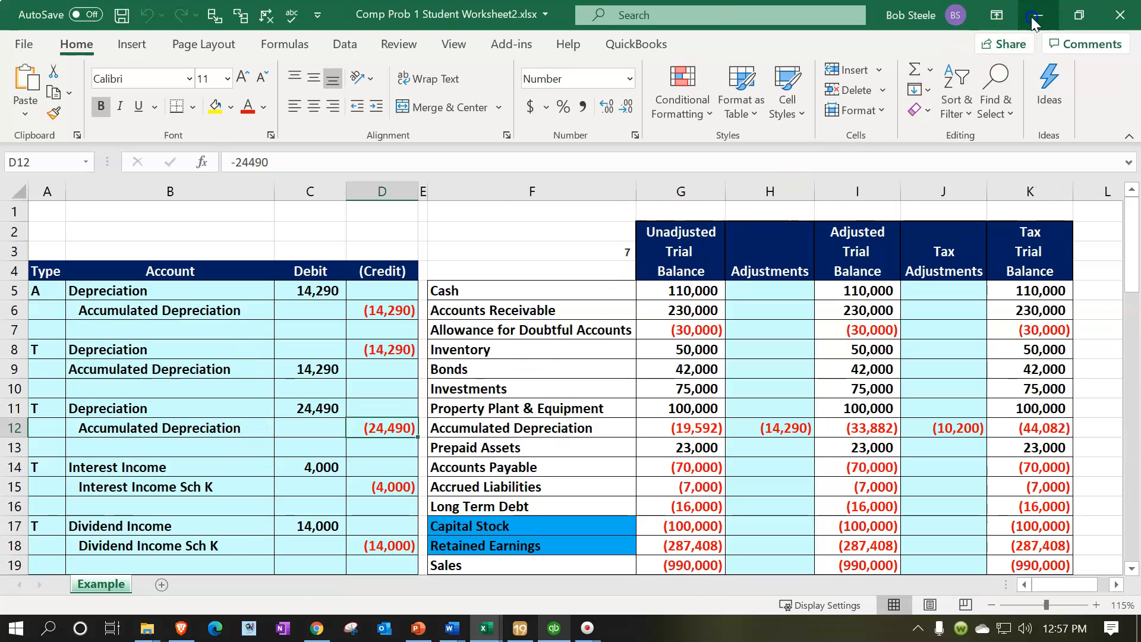
- Return to the exported trial balance workbook and delete its QuickBooks Desktop Export Tips sheet
{"action": "left_click", "coordinate": [1033, 22]}
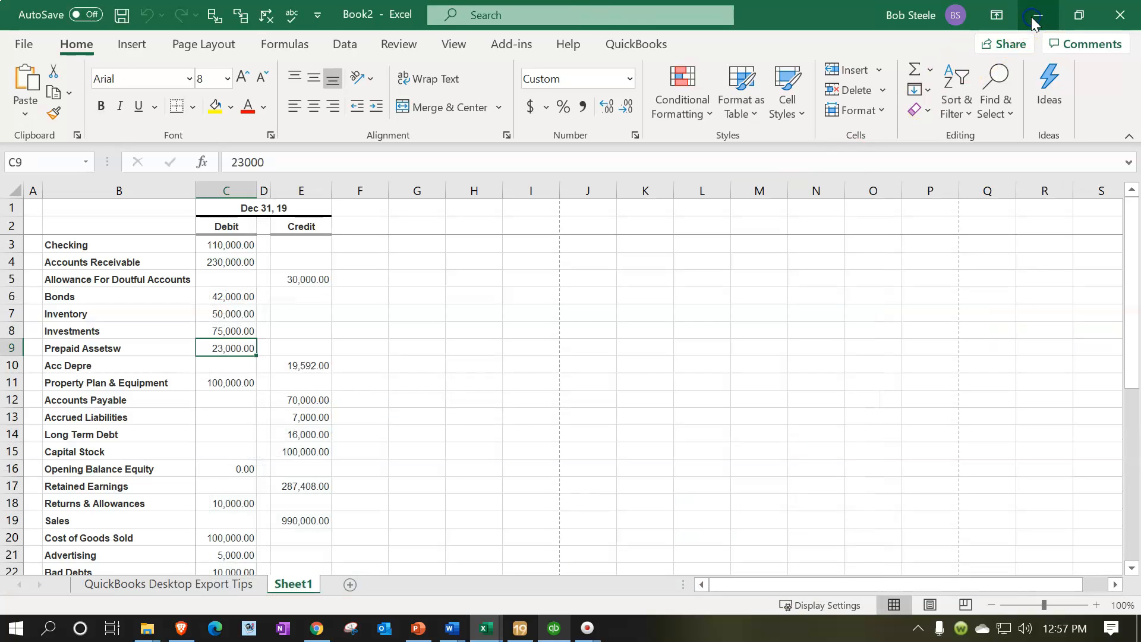
{"action": "left_click", "coordinate": [200, 586]}
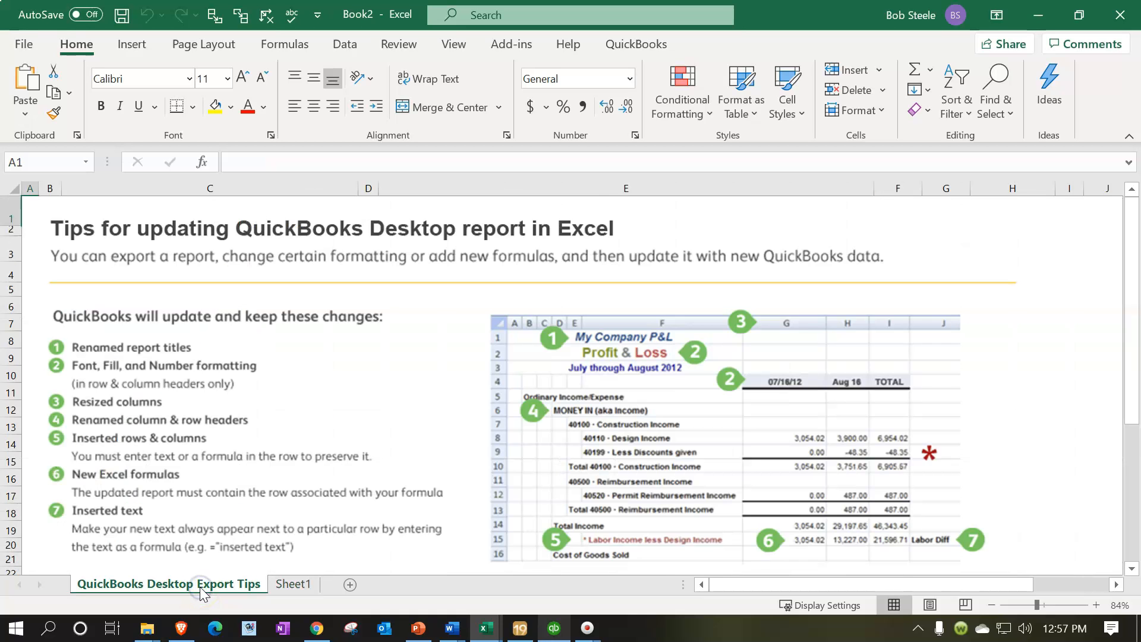
{"action": "right_click", "coordinate": [200, 587]}
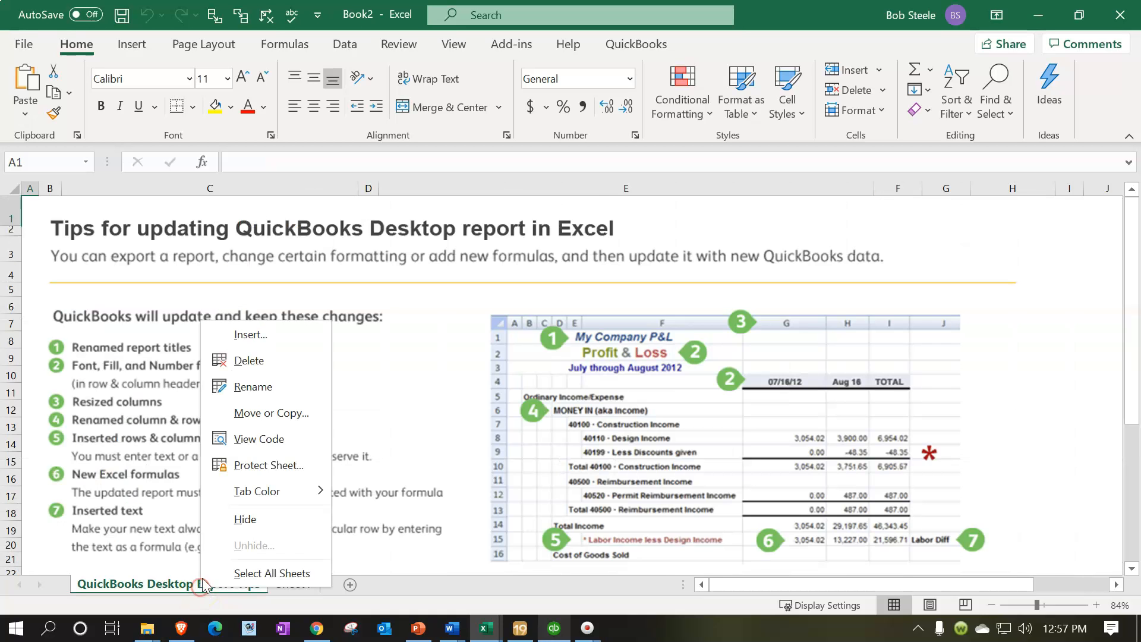
{"action": "left_click", "coordinate": [251, 367]}
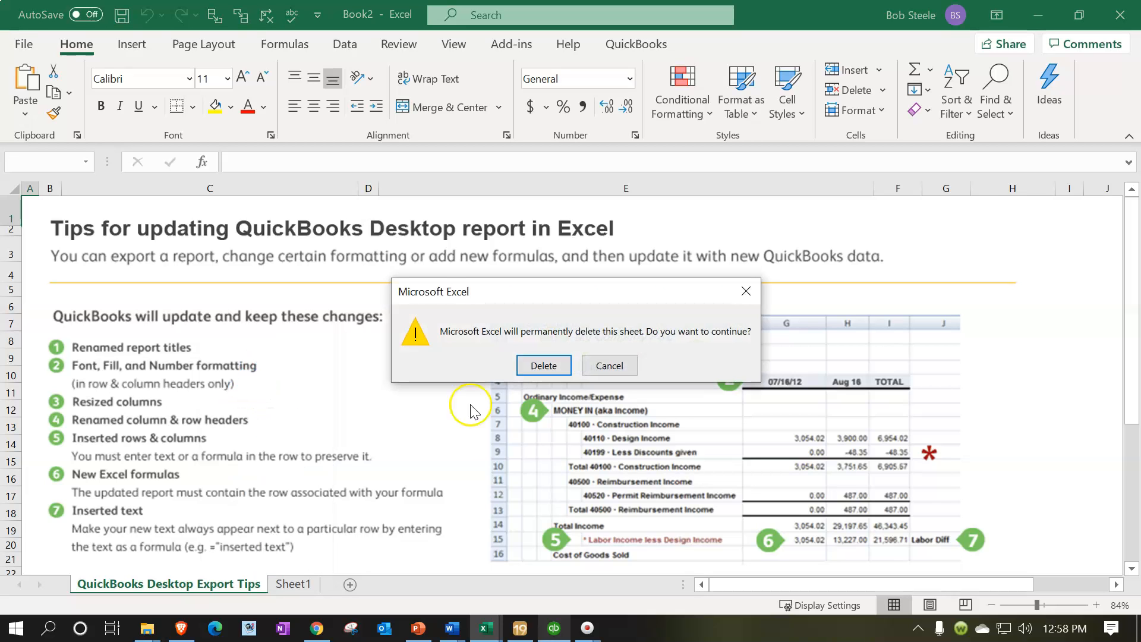
{"action": "left_click", "coordinate": [555, 364]}
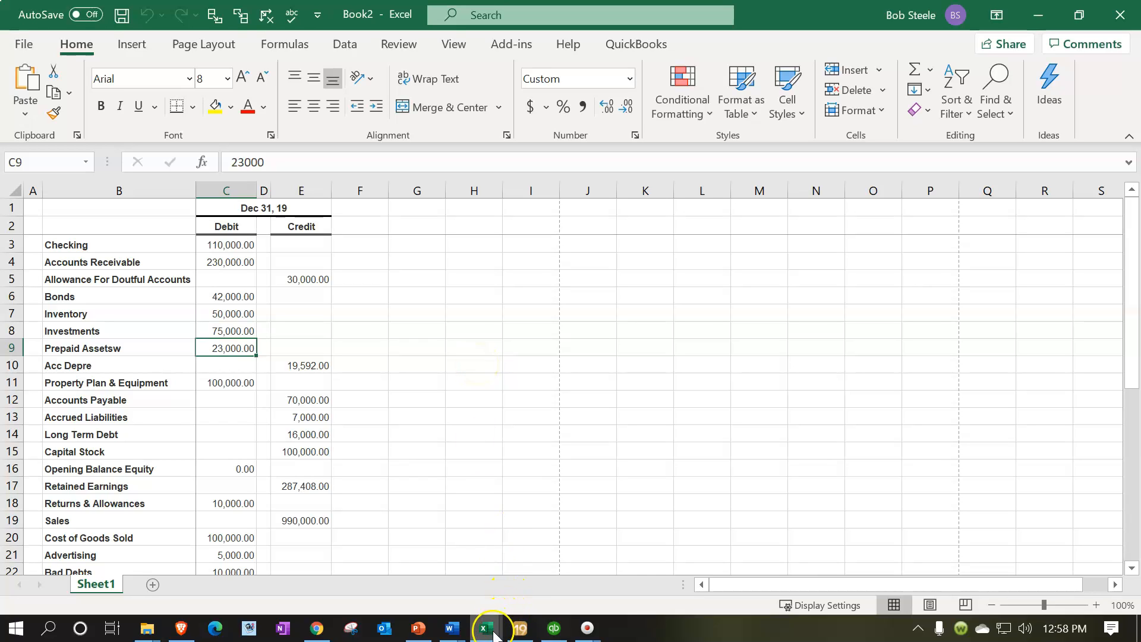
- Switch to the Comp Prob 1 Student Worksheet2.xlsx workbook and select the unadjusted Accumulated Depreciation amount in cell G12
{"action": "mouse_move", "coordinate": [484, 627]}
{"action": "left_click", "coordinate": [538, 554]}
{"action": "left_click", "coordinate": [707, 429]}
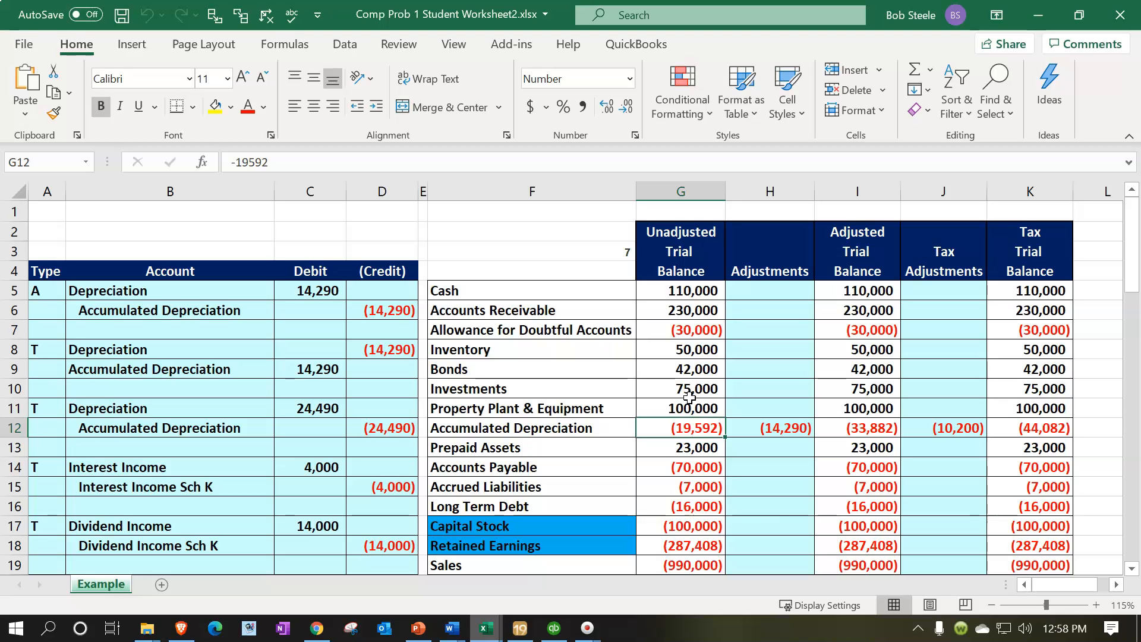
- Return to the exported trial balance workbook and switch its sheet to Page Layout view, accepting that the panes are unfrozen
{"action": "left_click", "coordinate": [1037, 27]}
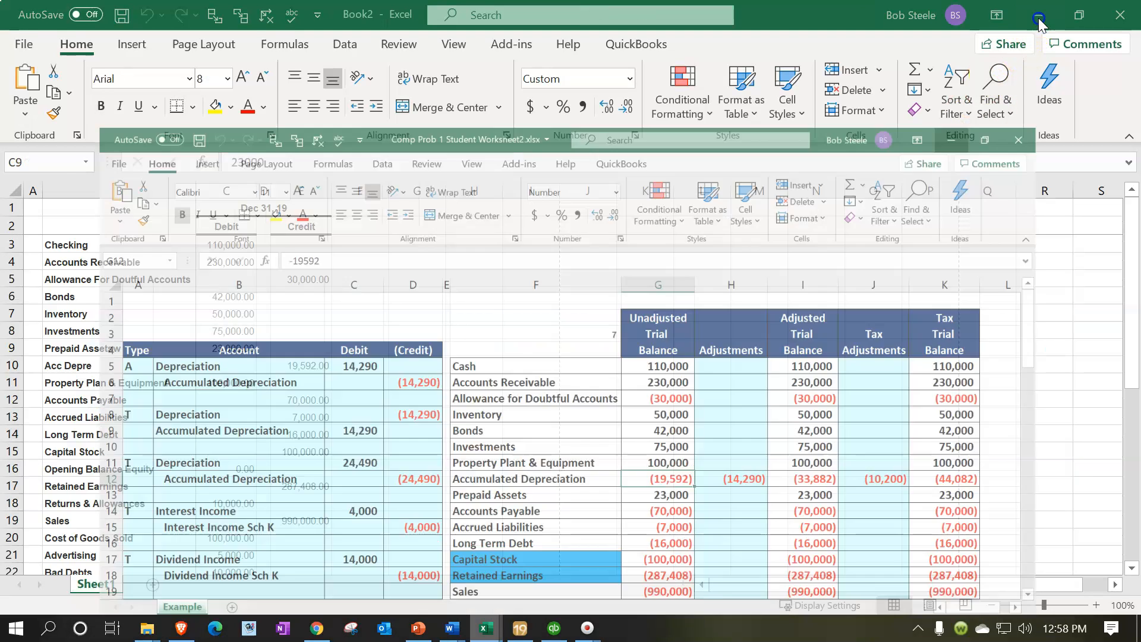
{"action": "left_click", "coordinate": [565, 336]}
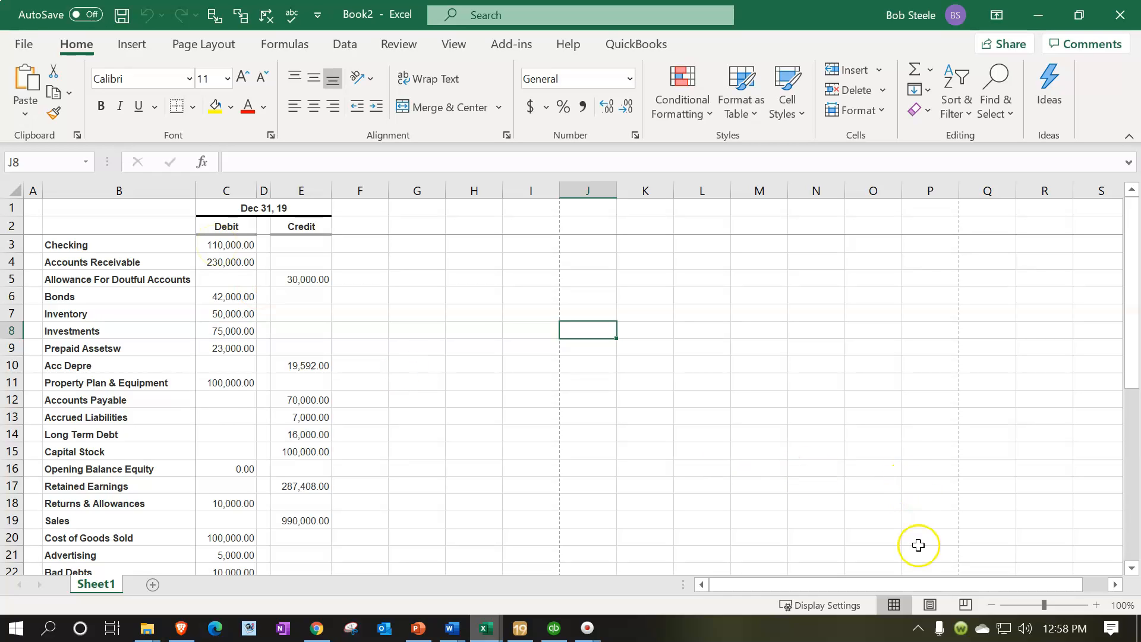
{"action": "left_click", "coordinate": [931, 604]}
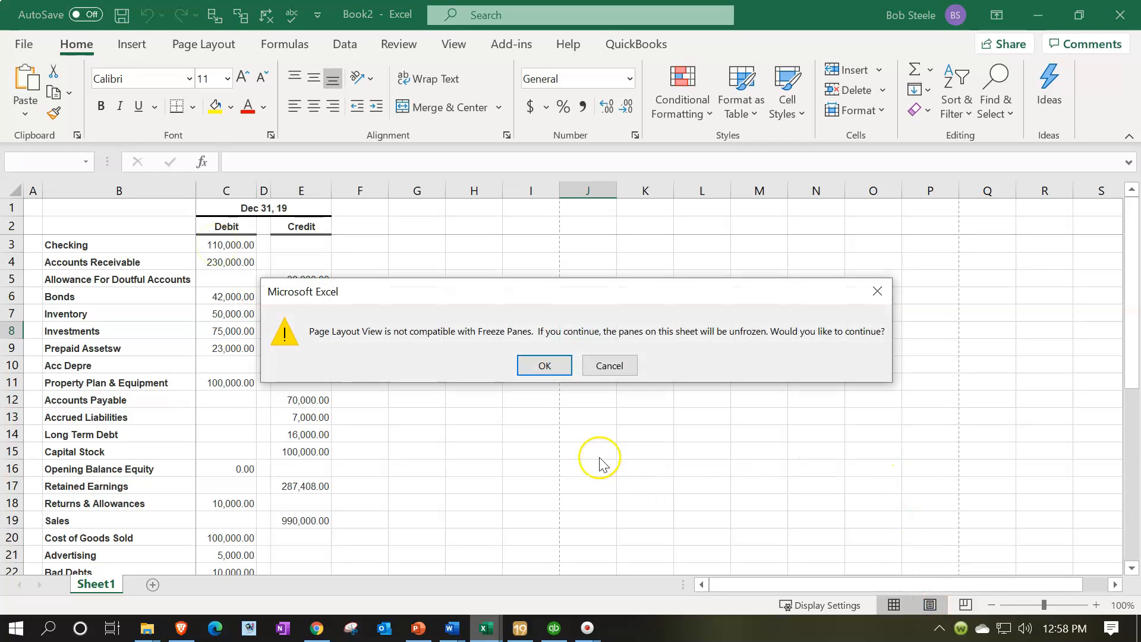
{"action": "left_click", "coordinate": [544, 365]}
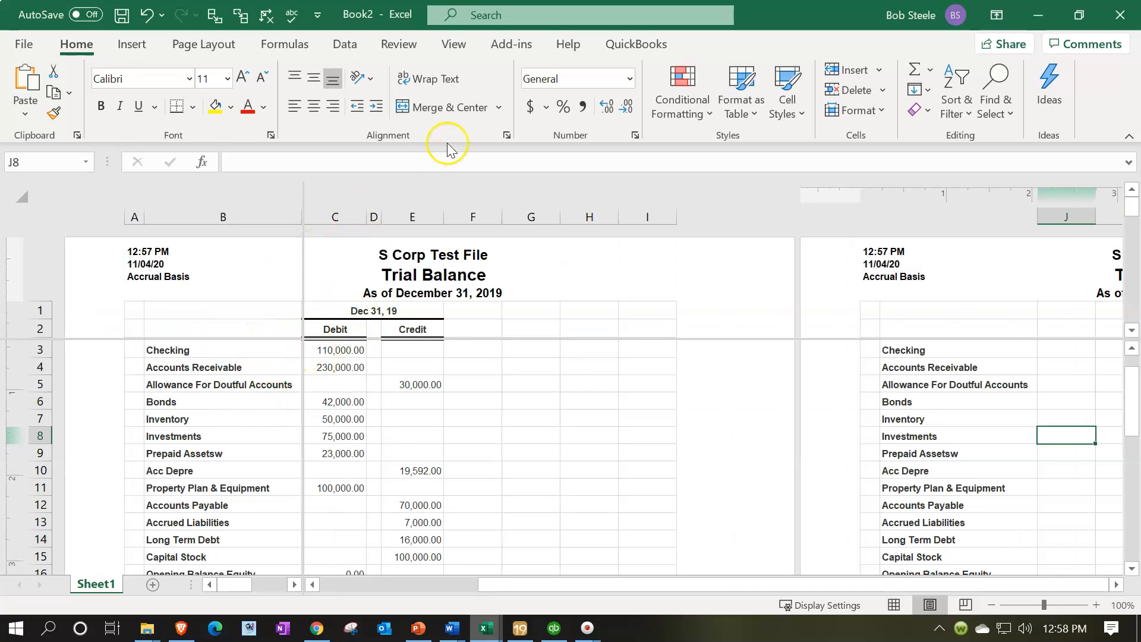
- Remove the window split from the trial balance sheet and return it to Normal view
{"action": "left_click", "coordinate": [458, 52]}
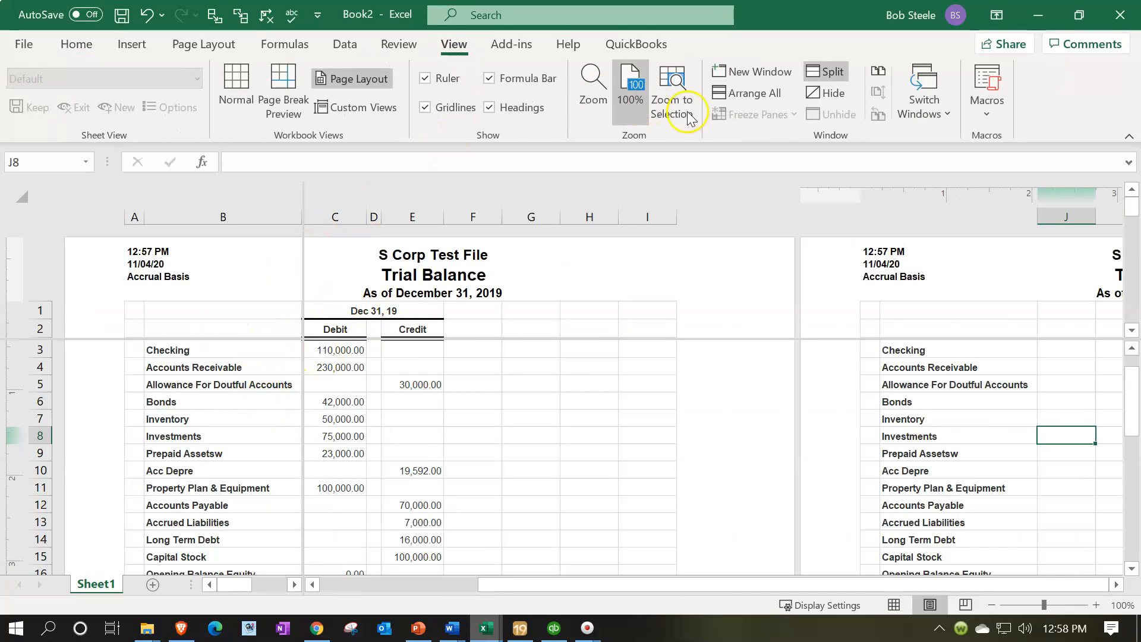
{"action": "left_click", "coordinate": [822, 72]}
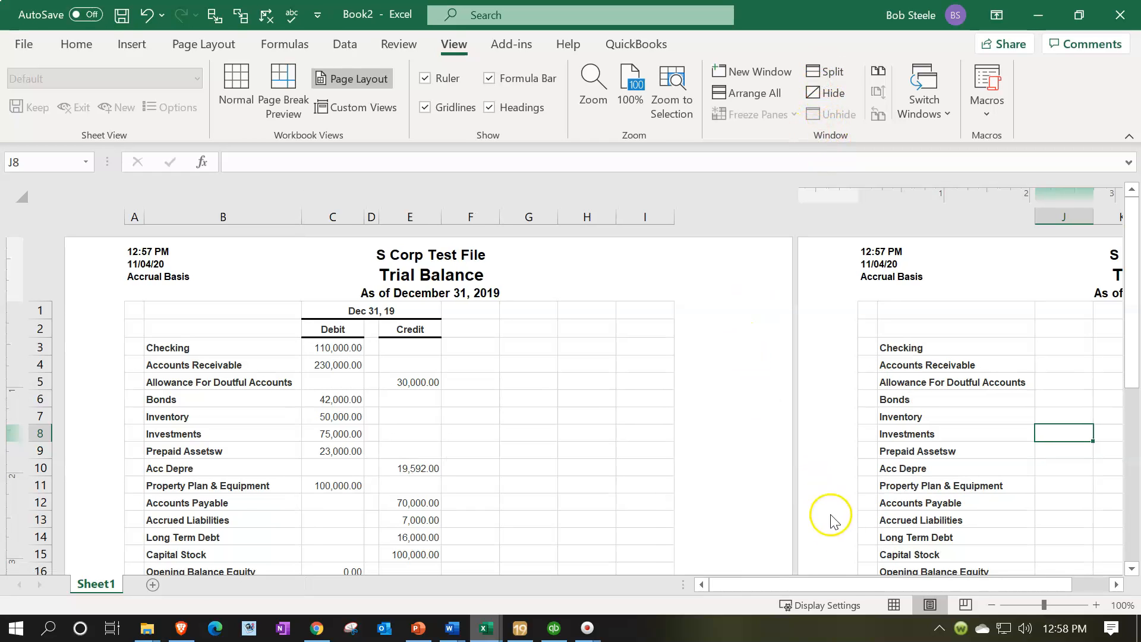
{"action": "left_click", "coordinate": [901, 608]}
{"action": "left_click", "coordinate": [465, 457]}
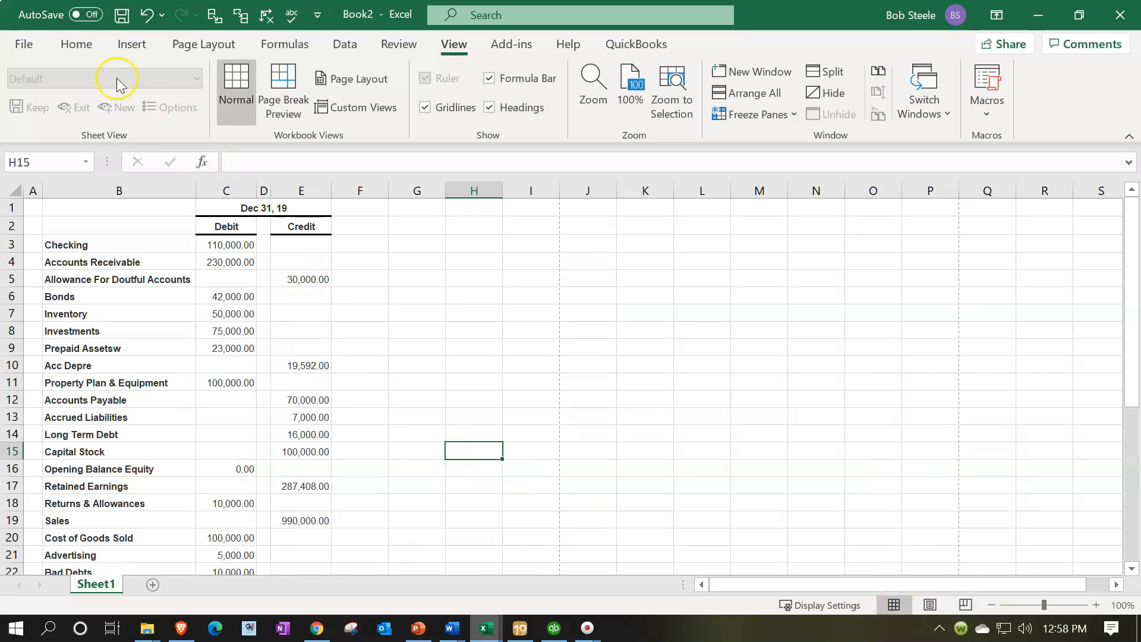
{"action": "left_click", "coordinate": [78, 46]}
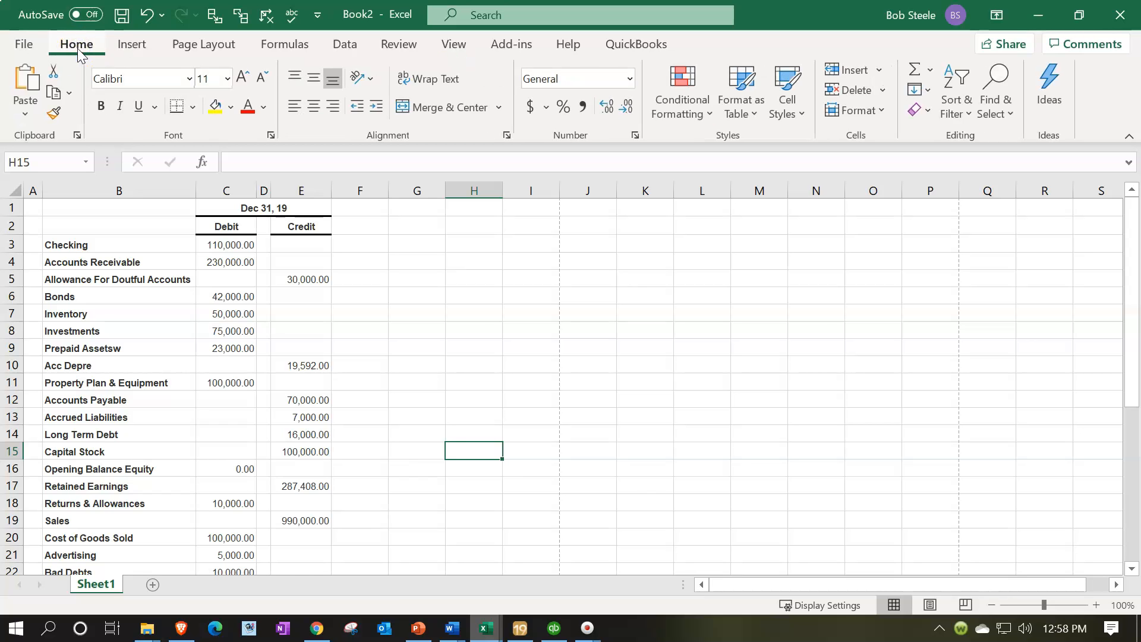
- Save the exported trial balance in the Tax Accounts folder as Trial Balance S Corp.xlsx, continuing as a macro-free workbook
{"action": "left_click", "coordinate": [24, 44]}
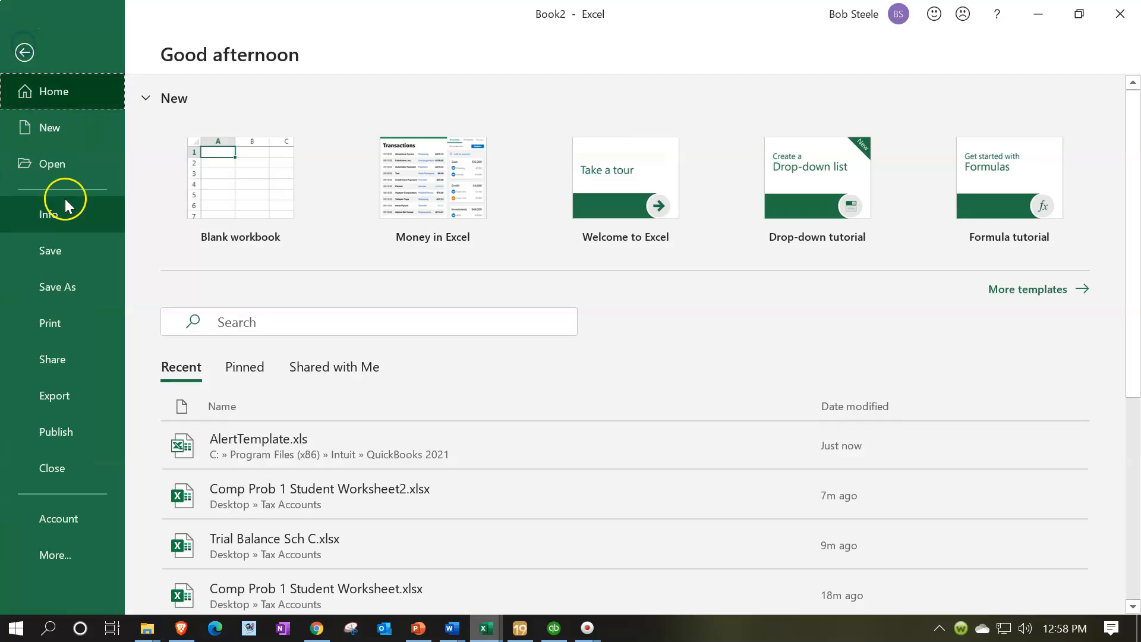
{"action": "left_click", "coordinate": [65, 288]}
{"action": "left_click", "coordinate": [223, 394]}
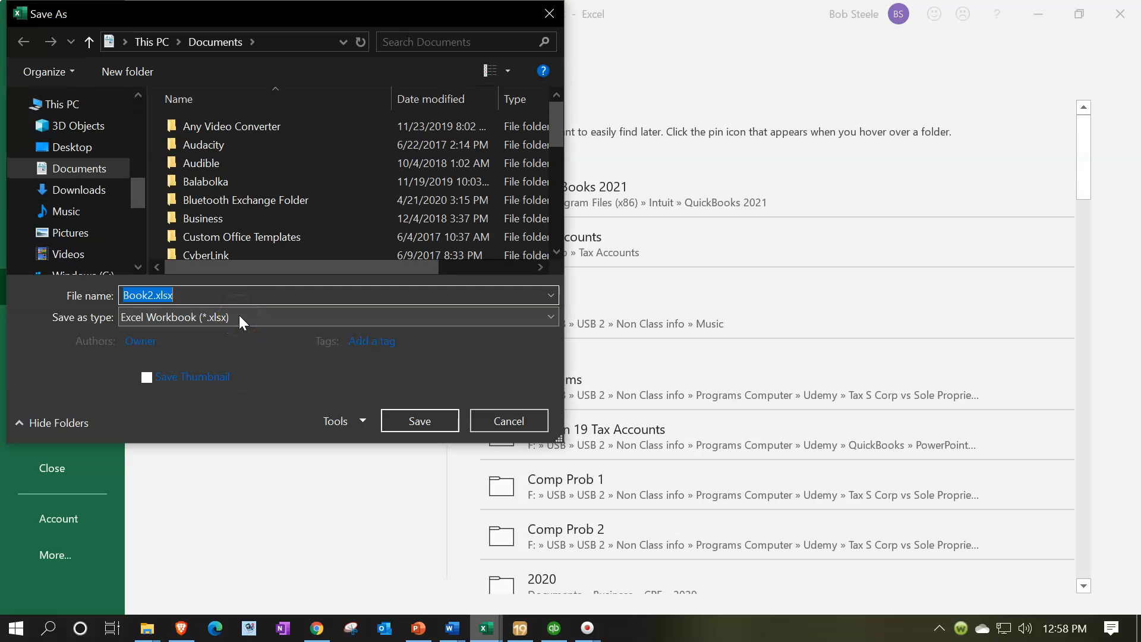
{"action": "left_click", "coordinate": [146, 337]}
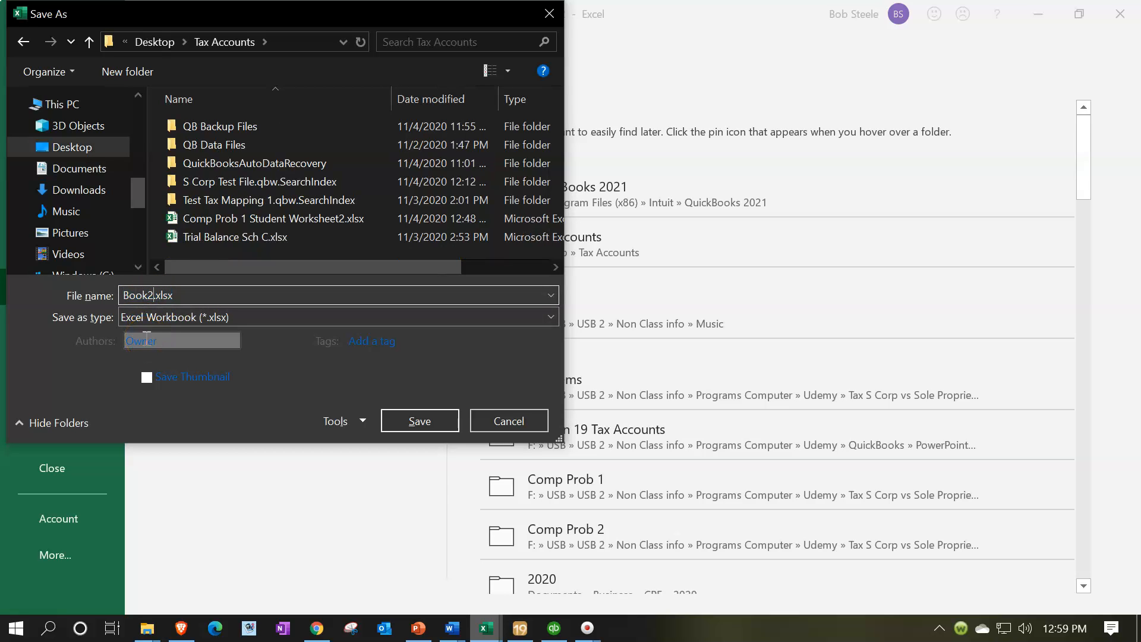
{"action": "key", "text": "BackSpace"}
{"action": "key", "text": "BackSpace"}
{"action": "key", "text": "BackSpace"}
{"action": "key", "text": "BackSpace"}
{"action": "type", "text": "Trial Balance S Co"}
{"action": "left_click", "coordinate": [395, 416]}
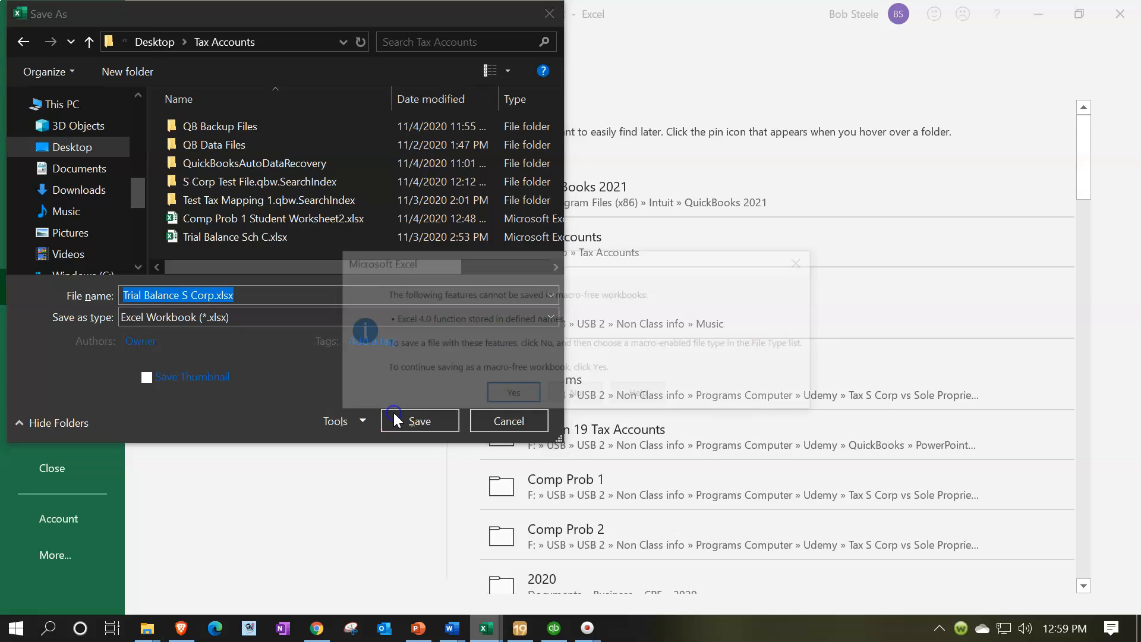
{"action": "left_click", "coordinate": [512, 397]}
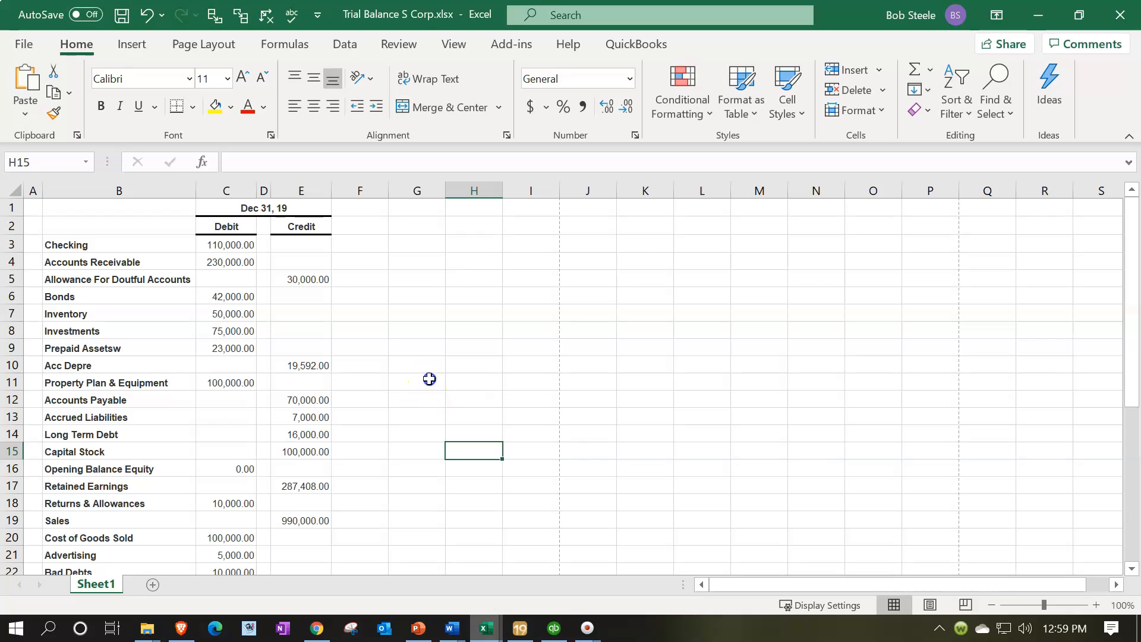
{"action": "left_click", "coordinate": [429, 377]}
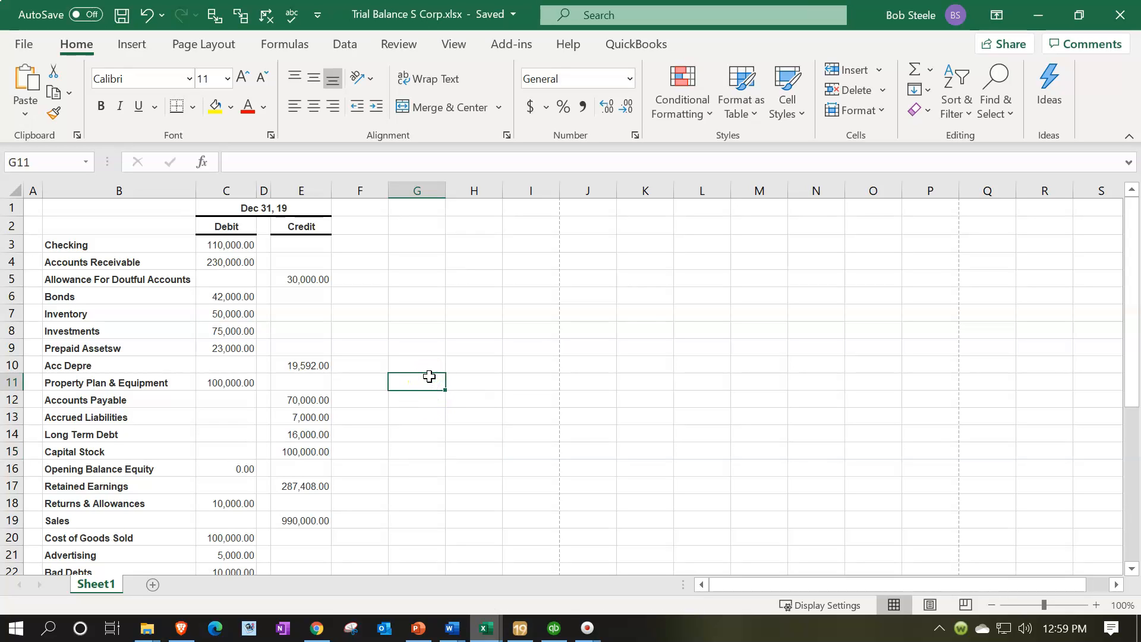